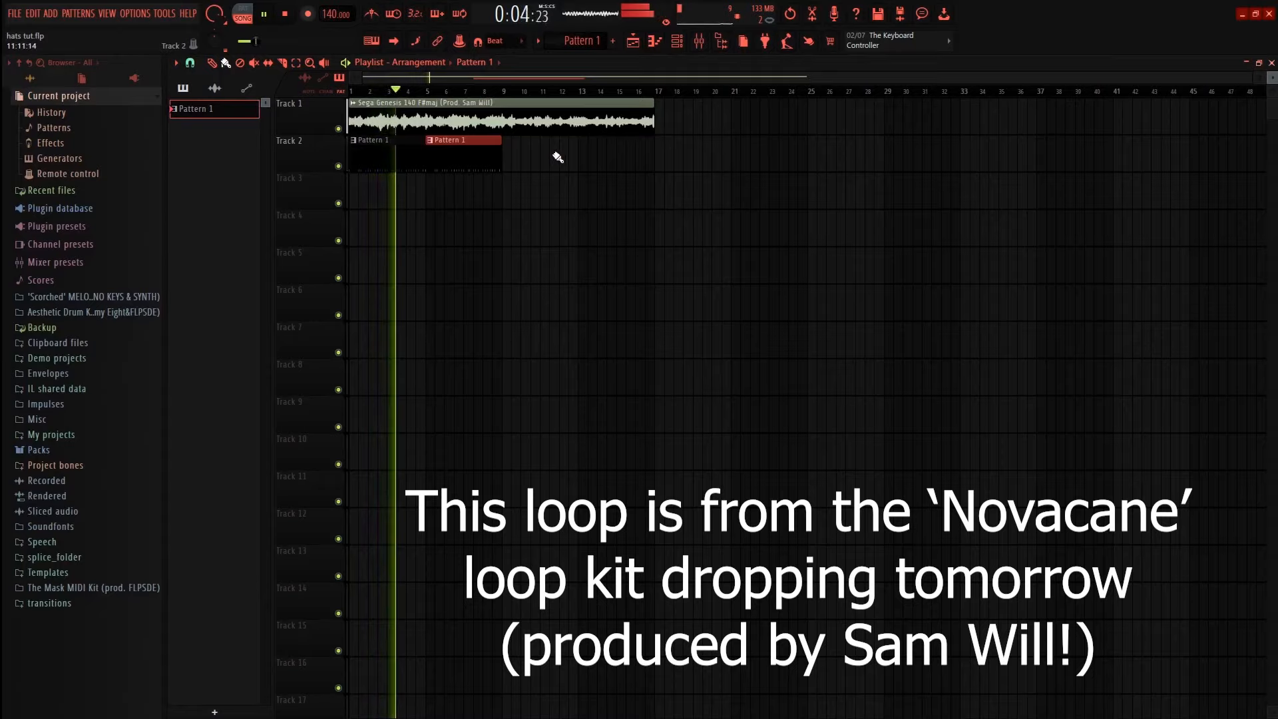
Step: Add a third Pattern 1 clip on Track 2 of the playlist, starting at bar 9
{"action": "left_click", "coordinate": [558, 157], "text": "ctrl"}
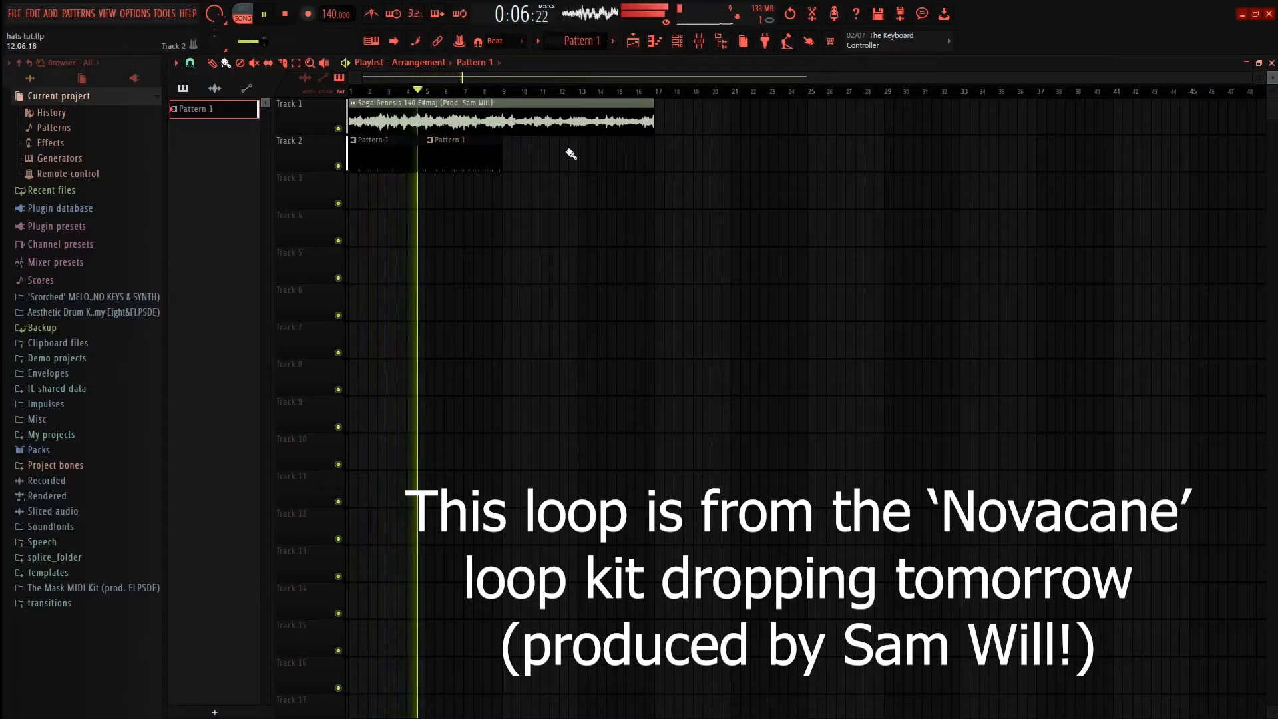
{"action": "left_click", "coordinate": [530, 150]}
{"action": "left_click", "coordinate": [765, 42]}
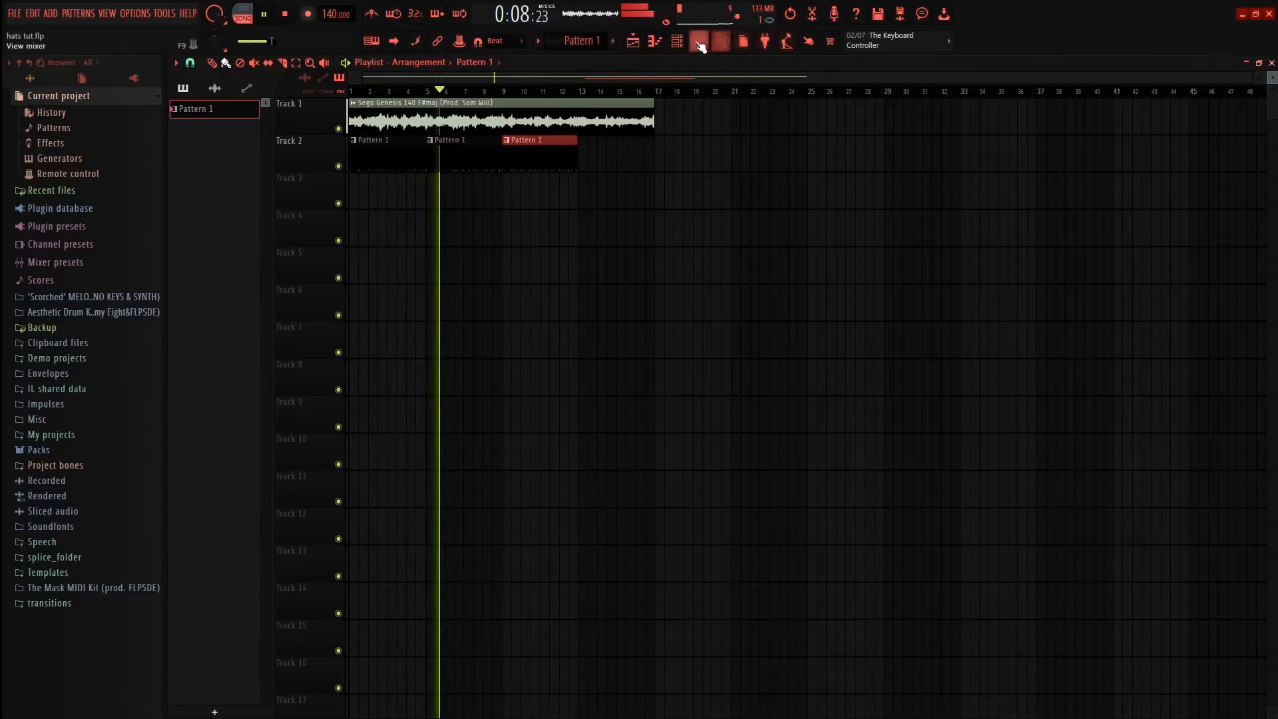
{"action": "left_click", "coordinate": [1173, 107]}
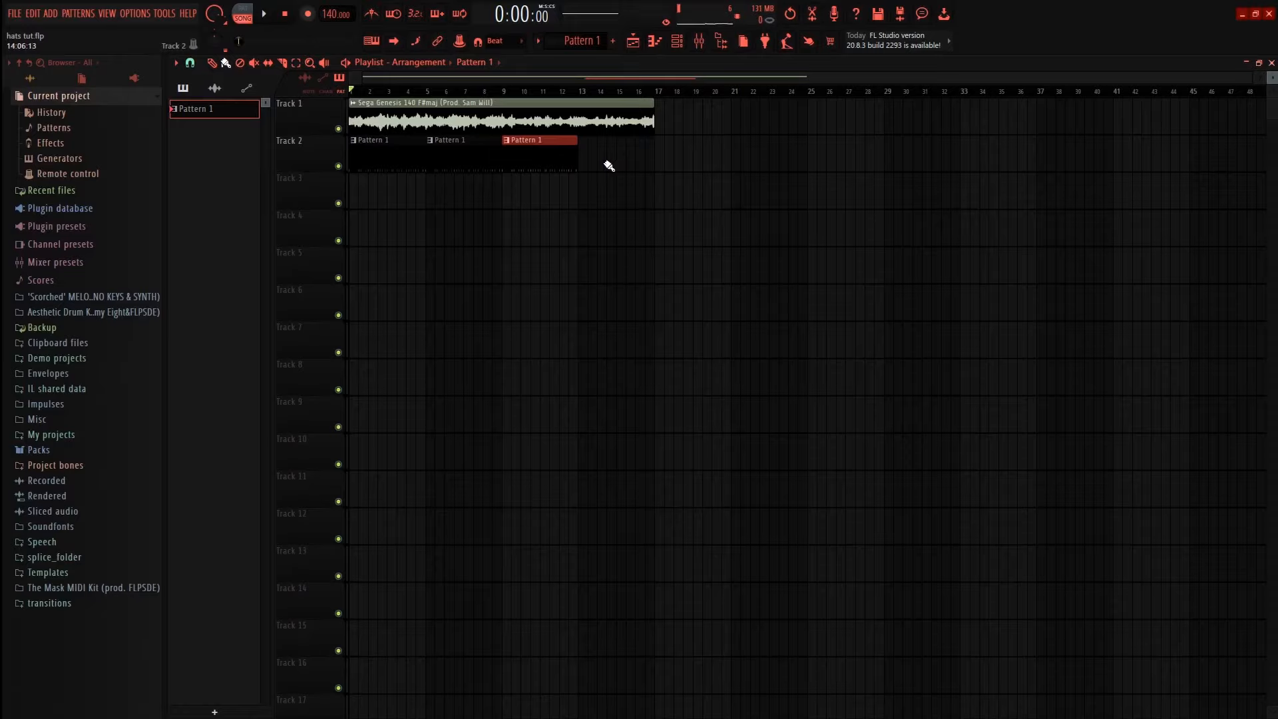
{"action": "left_click_drag", "start_coordinate": [616, 167], "coordinate": [448, 205]}
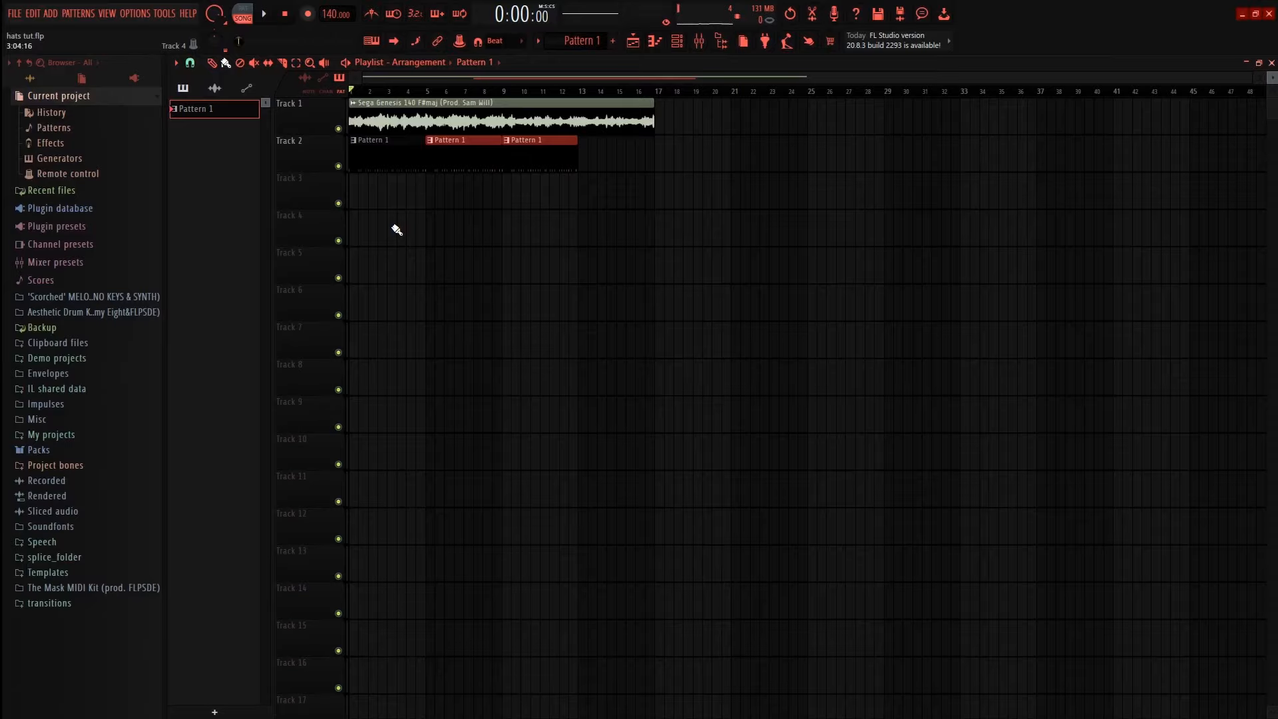
Step: Load ShaperBox2 into the first effect slot of mixer Insert 1
{"action": "left_click", "coordinate": [699, 42]}
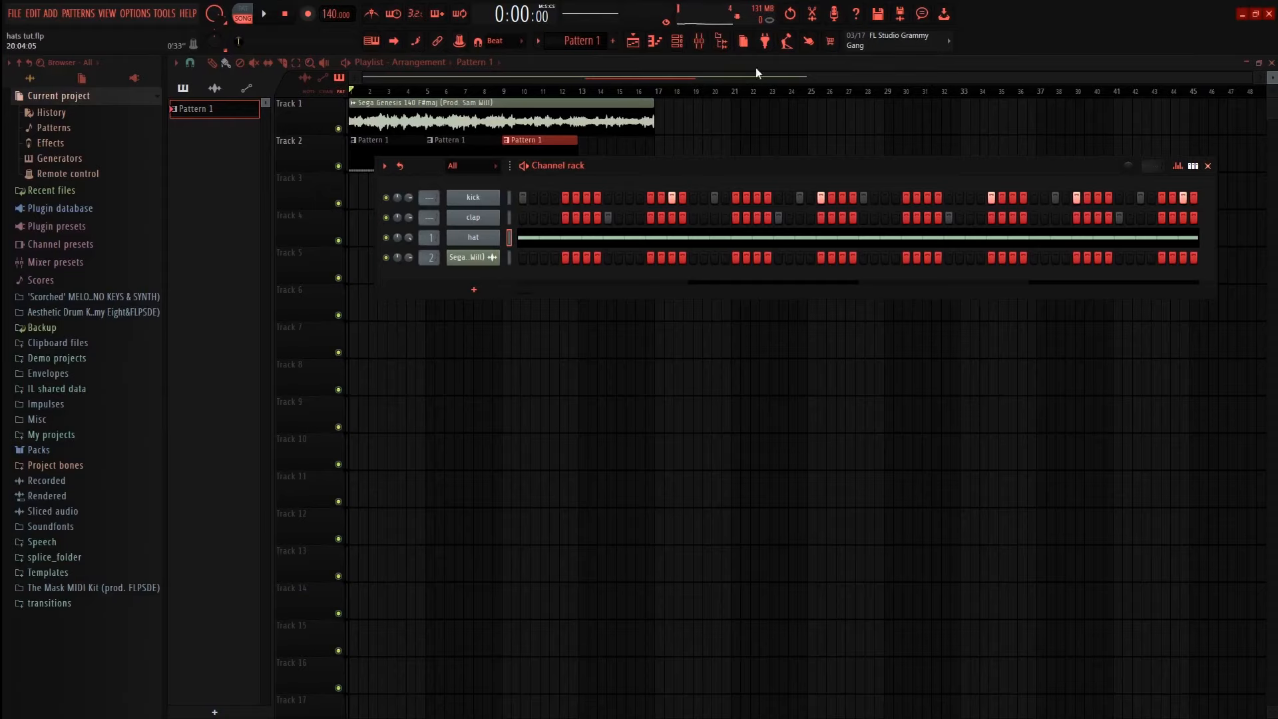
{"action": "left_click", "coordinate": [699, 40]}
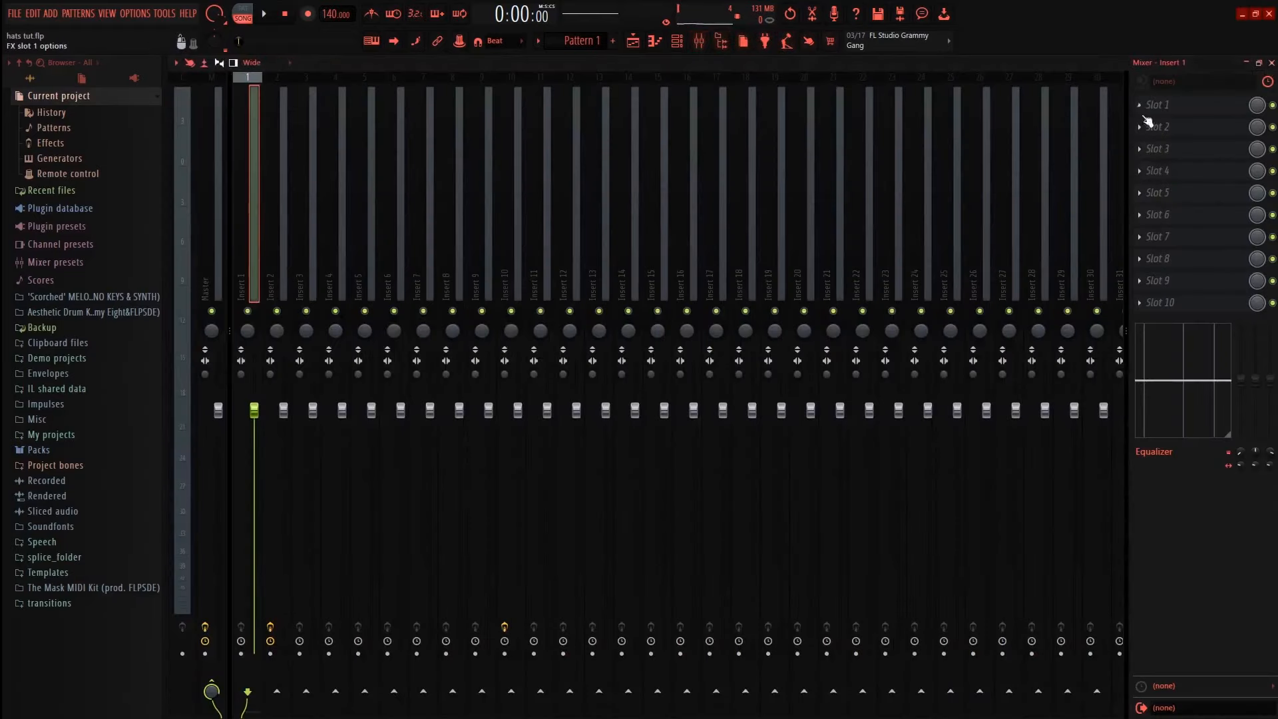
{"action": "left_click", "coordinate": [1191, 107]}
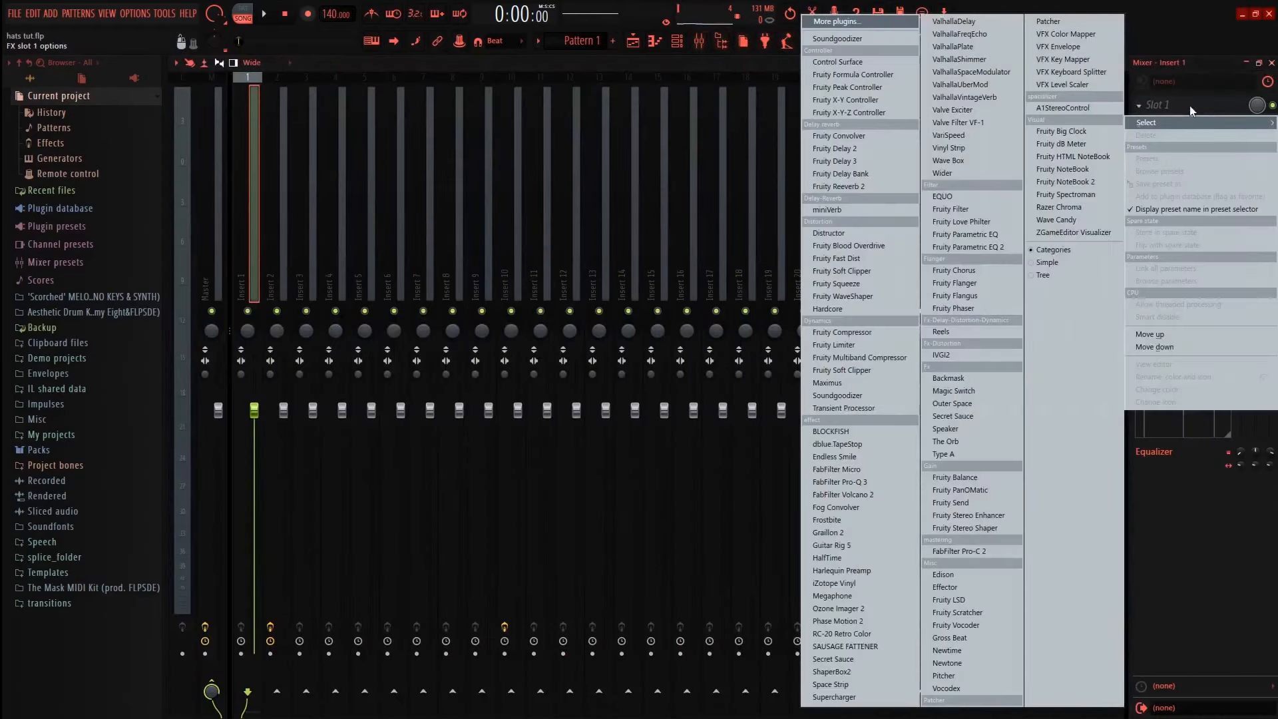
{"action": "left_click", "coordinate": [848, 670]}
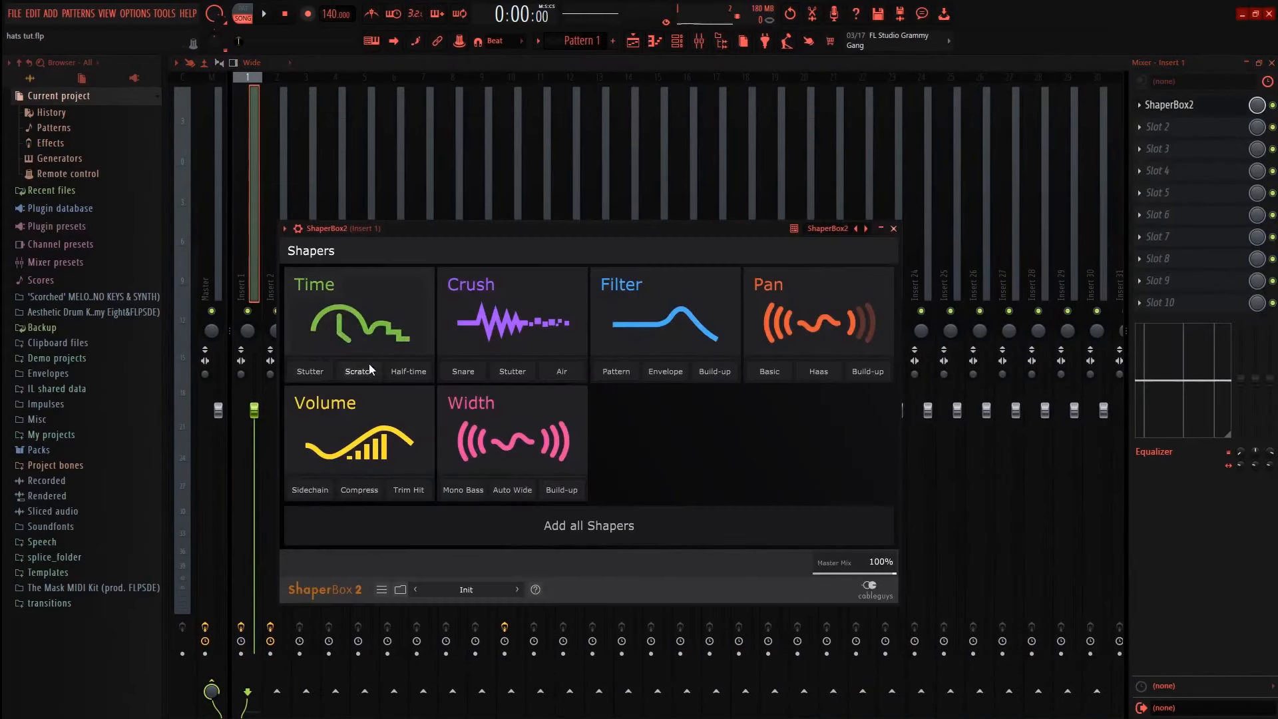
Step: Add ShaperBox2's Time shaper with the Stutter preset and audition the second wave of the Pattern 1 bank
{"action": "left_click", "coordinate": [309, 372]}
{"action": "left_click", "coordinate": [349, 534]}
{"action": "key", "text": "space"}
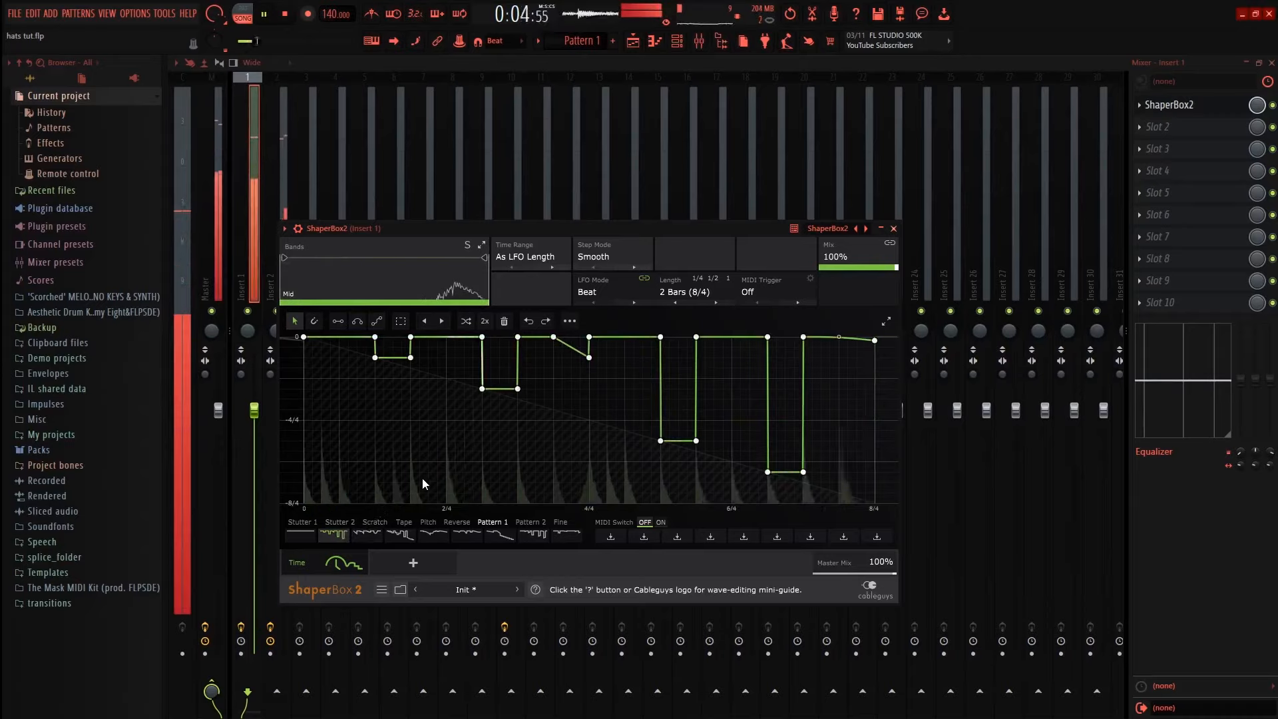
{"action": "key", "text": "space"}
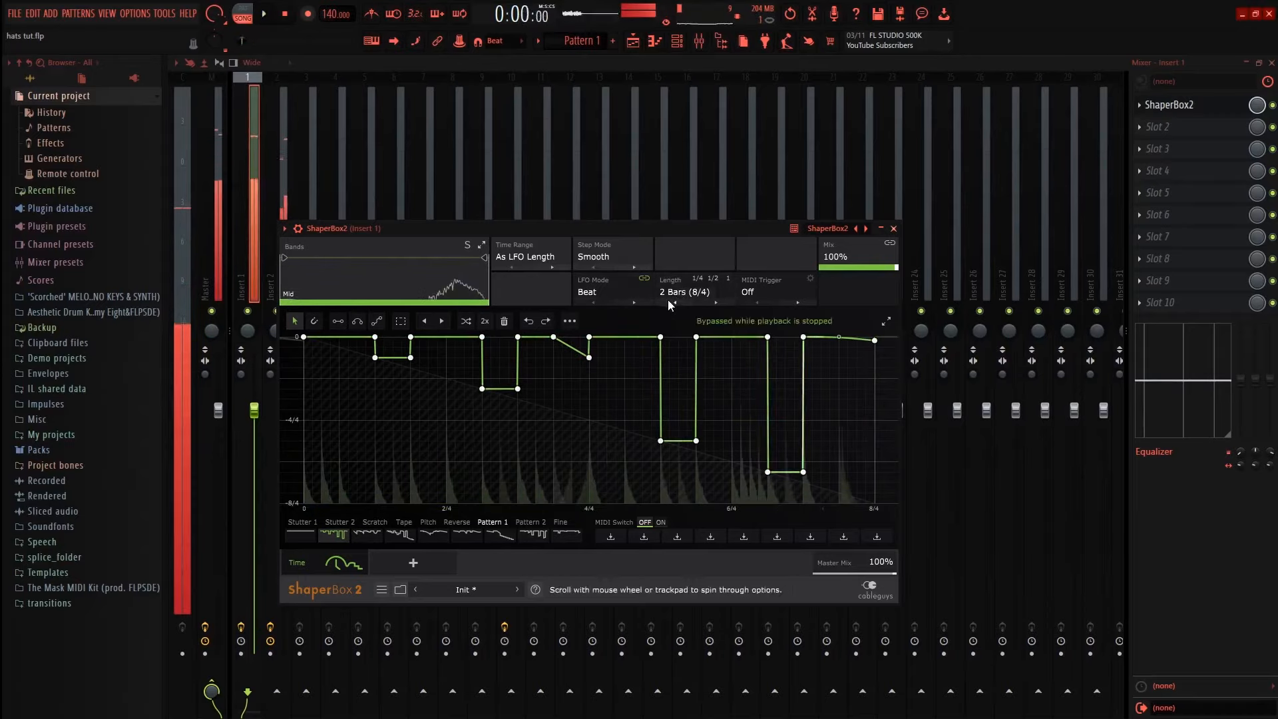
Step: Audition the eighth Pattern 1 wave and the second Pattern 2 wave in ShaperBox2's Time shaper, and close the plugin
{"action": "left_click", "coordinate": [669, 301]}
{"action": "key", "text": "space"}
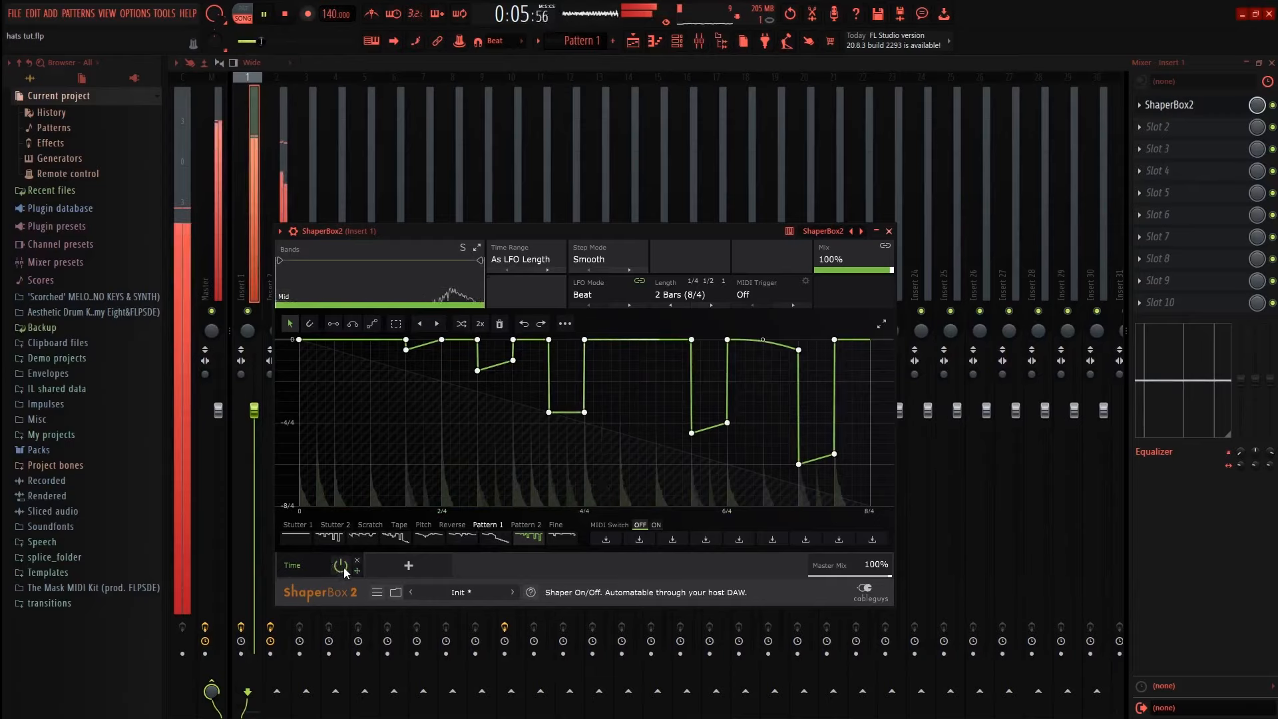
{"action": "key", "text": "space"}
{"action": "left_click", "coordinate": [529, 536]}
{"action": "key", "text": "space"}
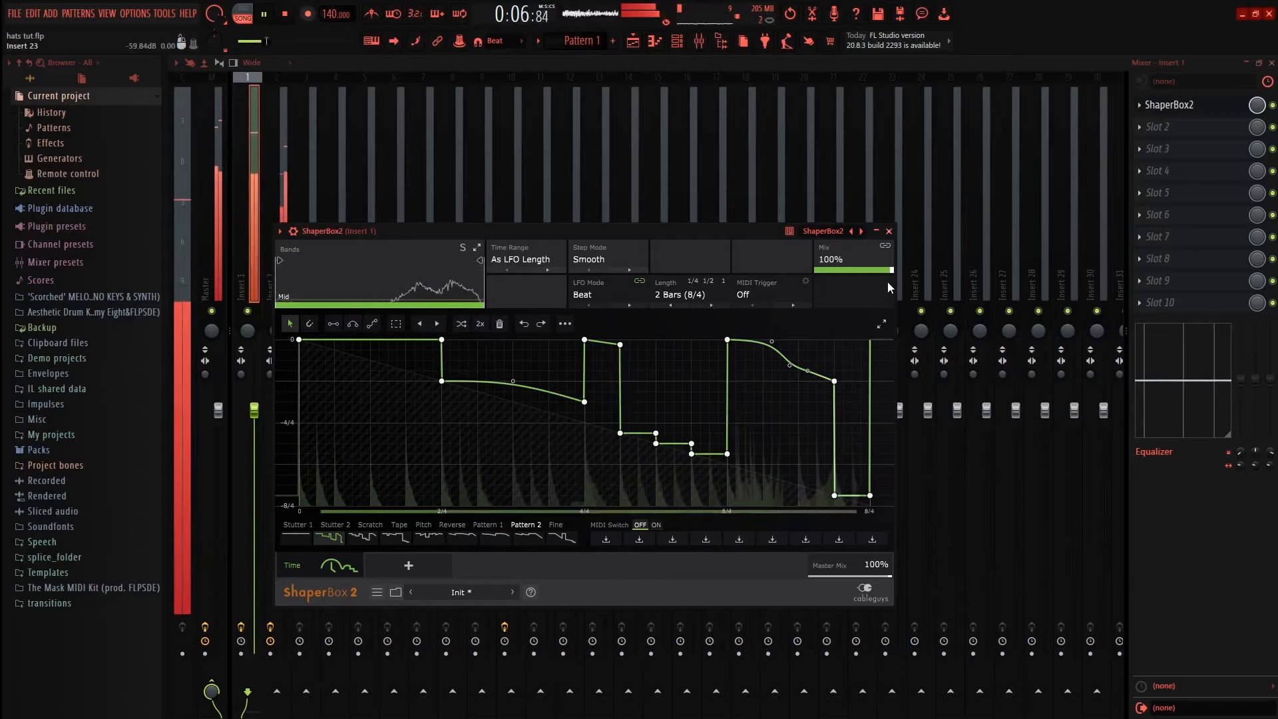
{"action": "left_click", "coordinate": [888, 231]}
{"action": "key", "text": "space"}
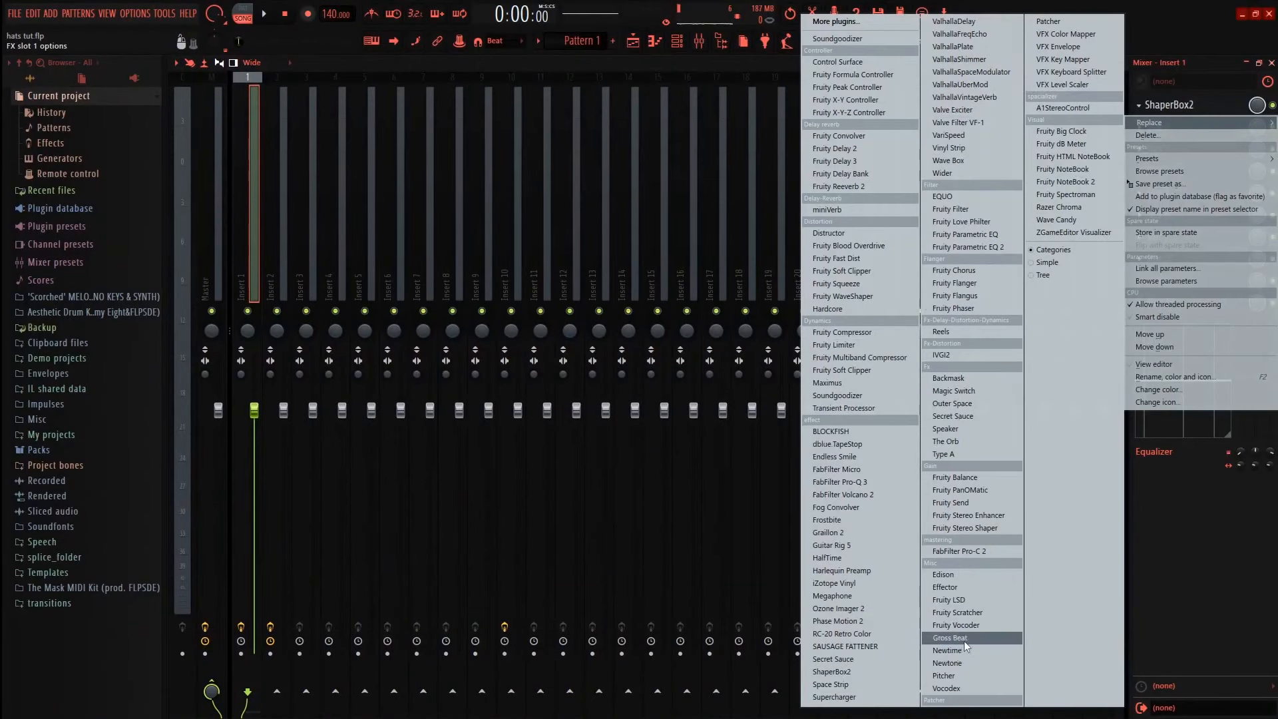
Step: Replace ShaperBox2 on Insert 1 with Gross Beat and select its Basic 9 time pattern
{"action": "left_click", "coordinate": [962, 637]}
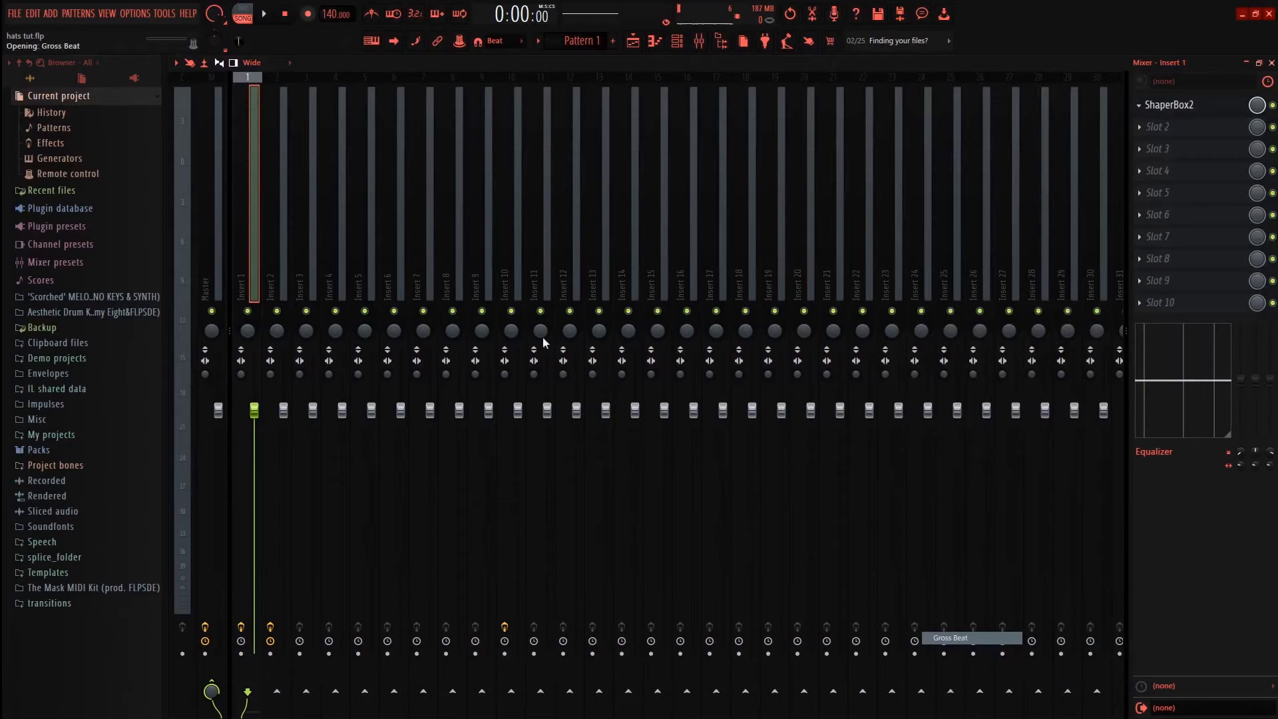
{"action": "left_click", "coordinate": [343, 315]}
{"action": "left_click", "coordinate": [353, 337]}
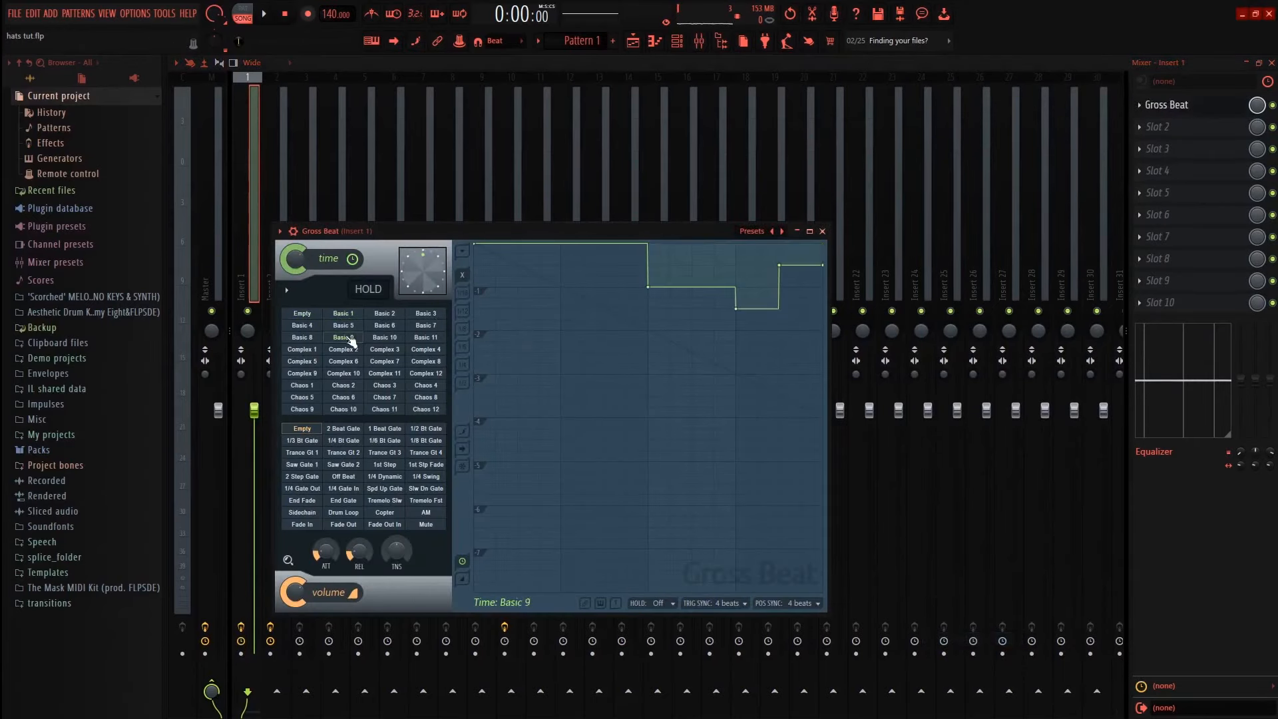
Step: Audition Gross Beat's Complex 2 time pattern, and the 3 Kick b time pattern of its Repeater preset
{"action": "left_click", "coordinate": [352, 350]}
{"action": "key", "text": "space"}
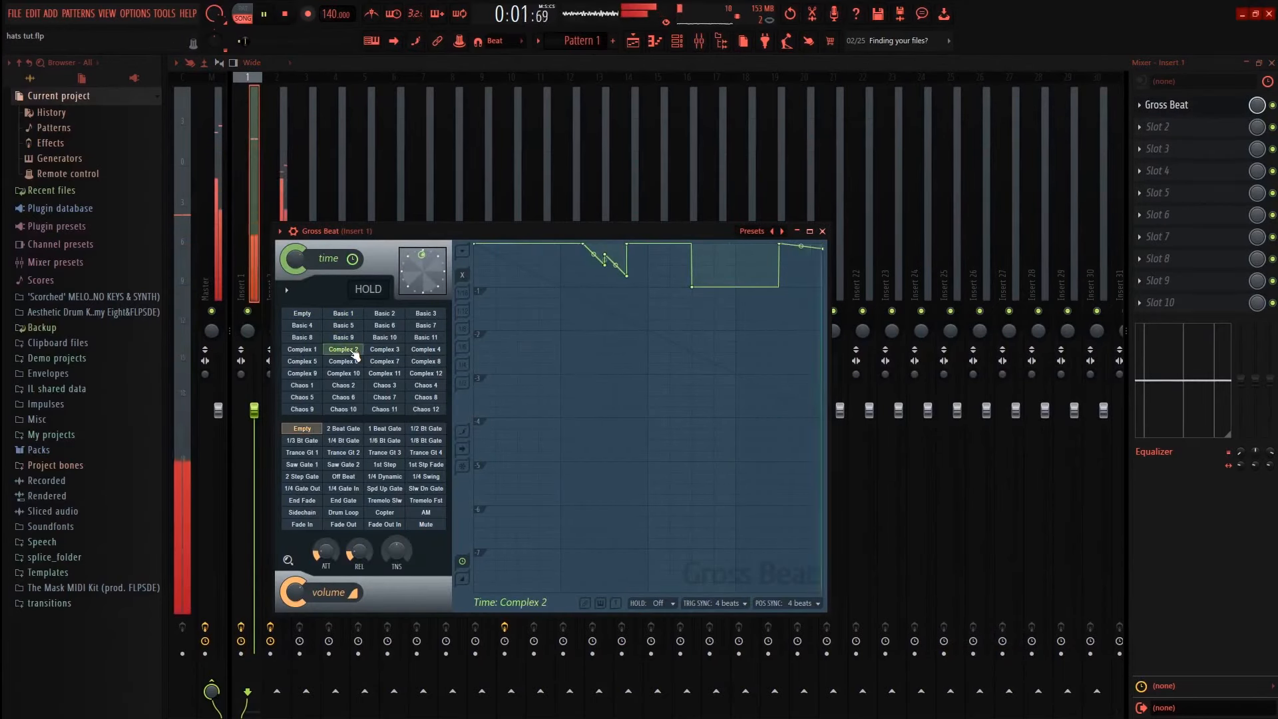
{"action": "left_click", "coordinate": [304, 352]}
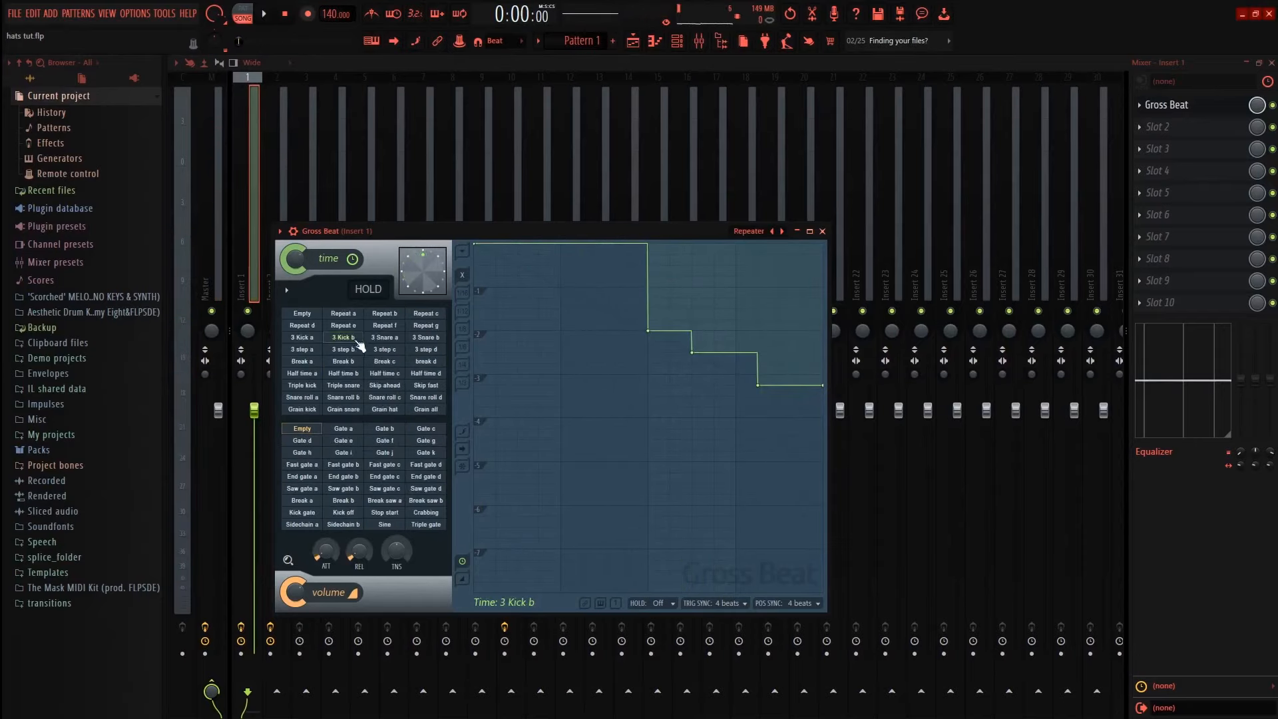
{"action": "key", "text": "space"}
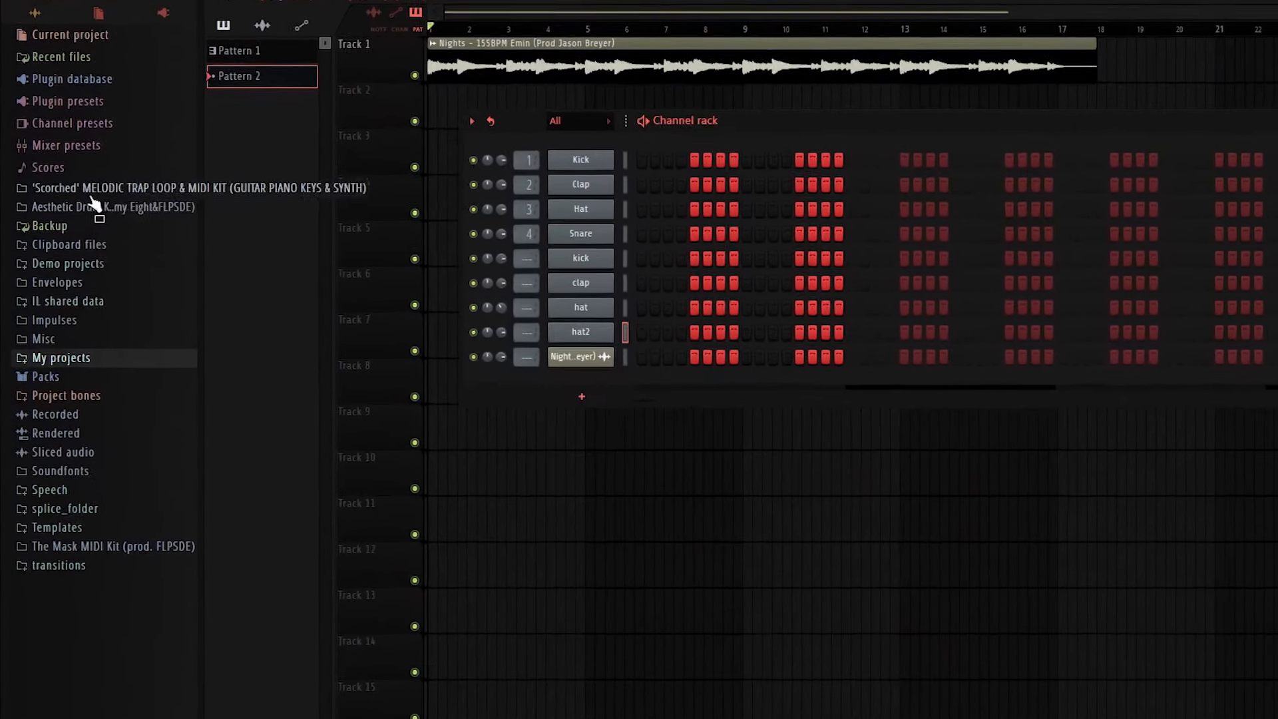
Step: Switch to YouTube, open the "FREE MIDI/Sample Pack 2021 - Scorched" video and view its description with the free download link
{"action": "left_click", "coordinate": [106, 167]}
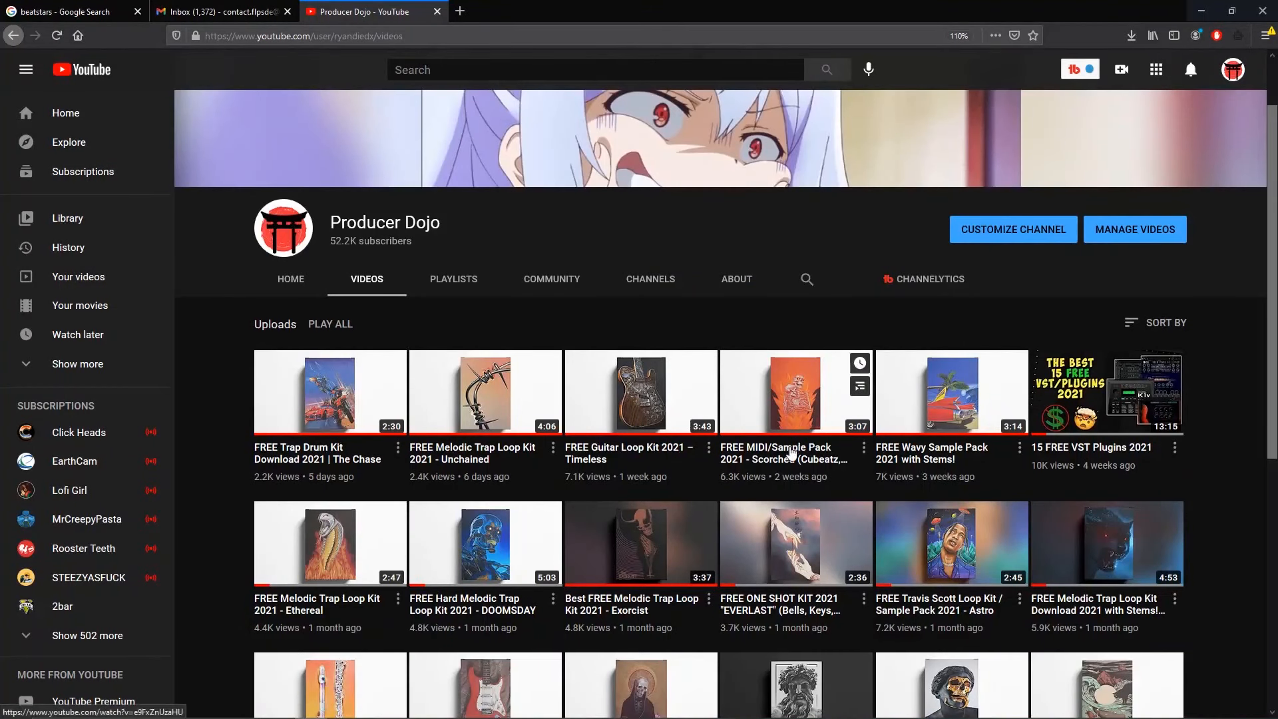
{"action": "left_click", "coordinate": [780, 450]}
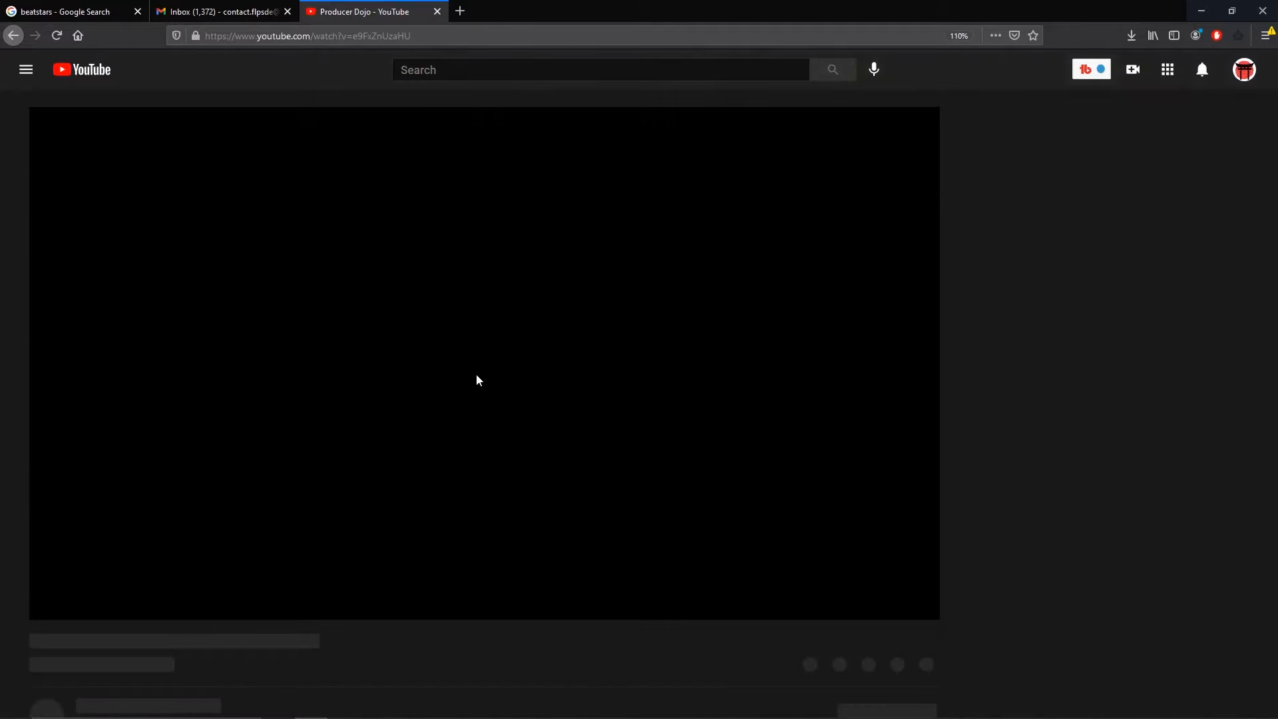
{"action": "scroll", "coordinate": [344, 391], "scroll_direction": "down", "scroll_amount": 2}
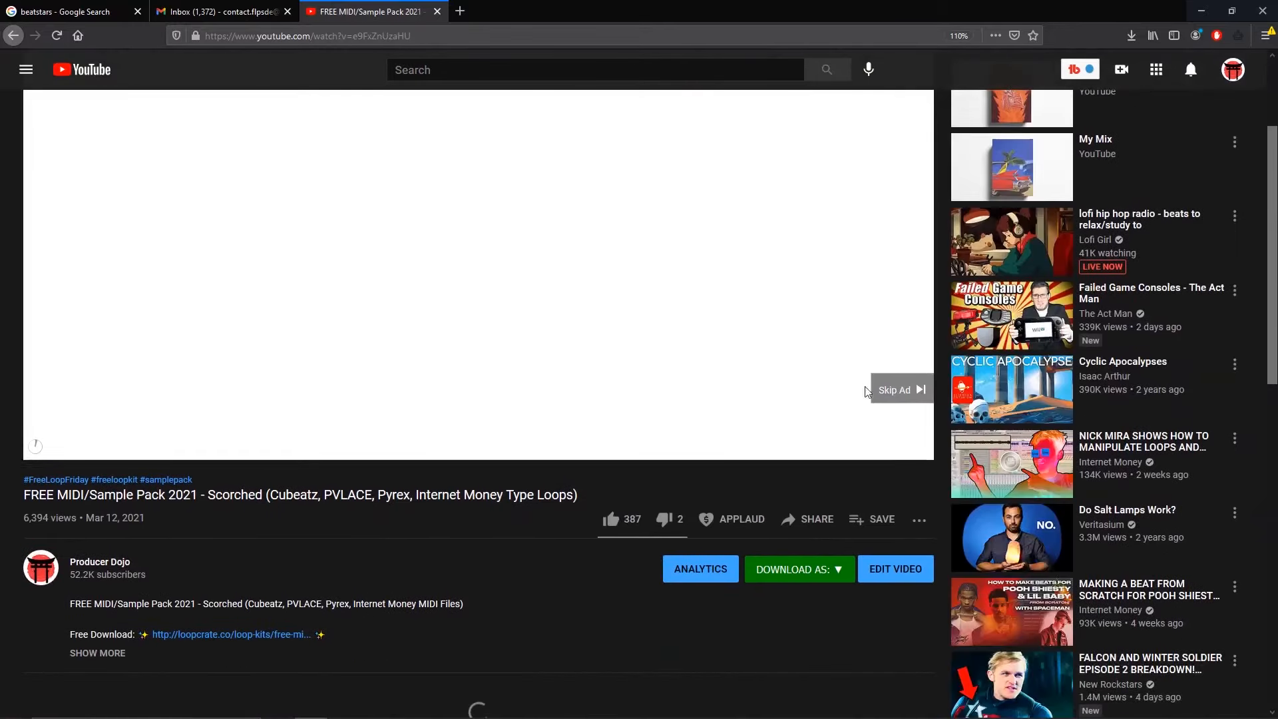
{"action": "scroll", "coordinate": [120, 531], "scroll_direction": "down", "scroll_amount": 5}
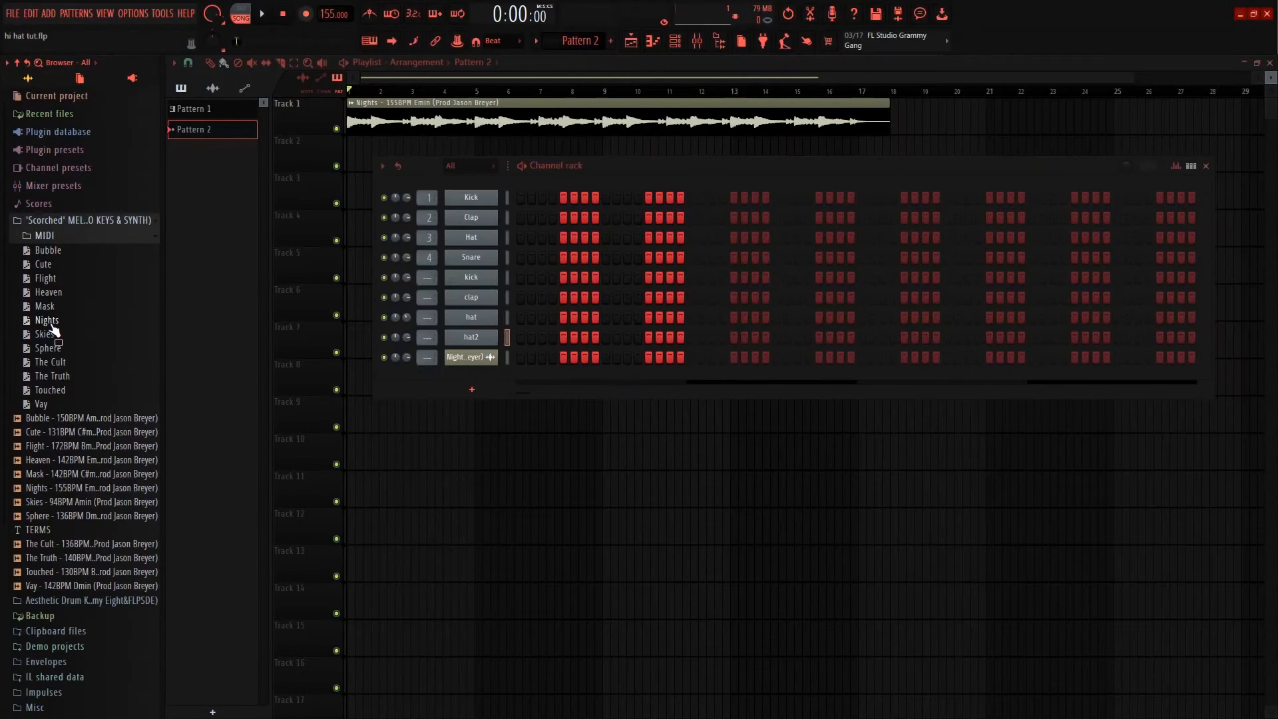
Step: Import the Nights MIDI file from the Scorched kit into the hat2 channel of Pattern 2 and examine its notes
{"action": "left_click_drag", "start_coordinate": [351, 215], "coordinate": [466, 339]}
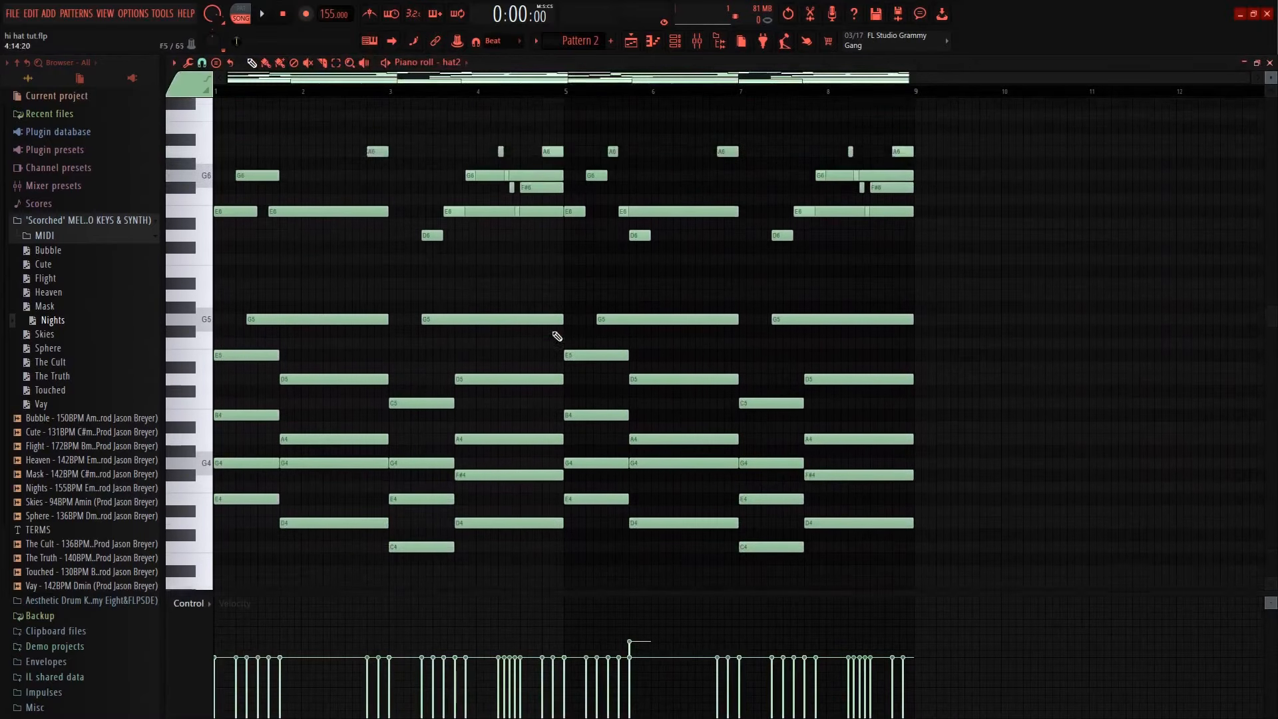
{"action": "scroll", "coordinate": [558, 336], "scroll_direction": "up", "scroll_amount": 5}
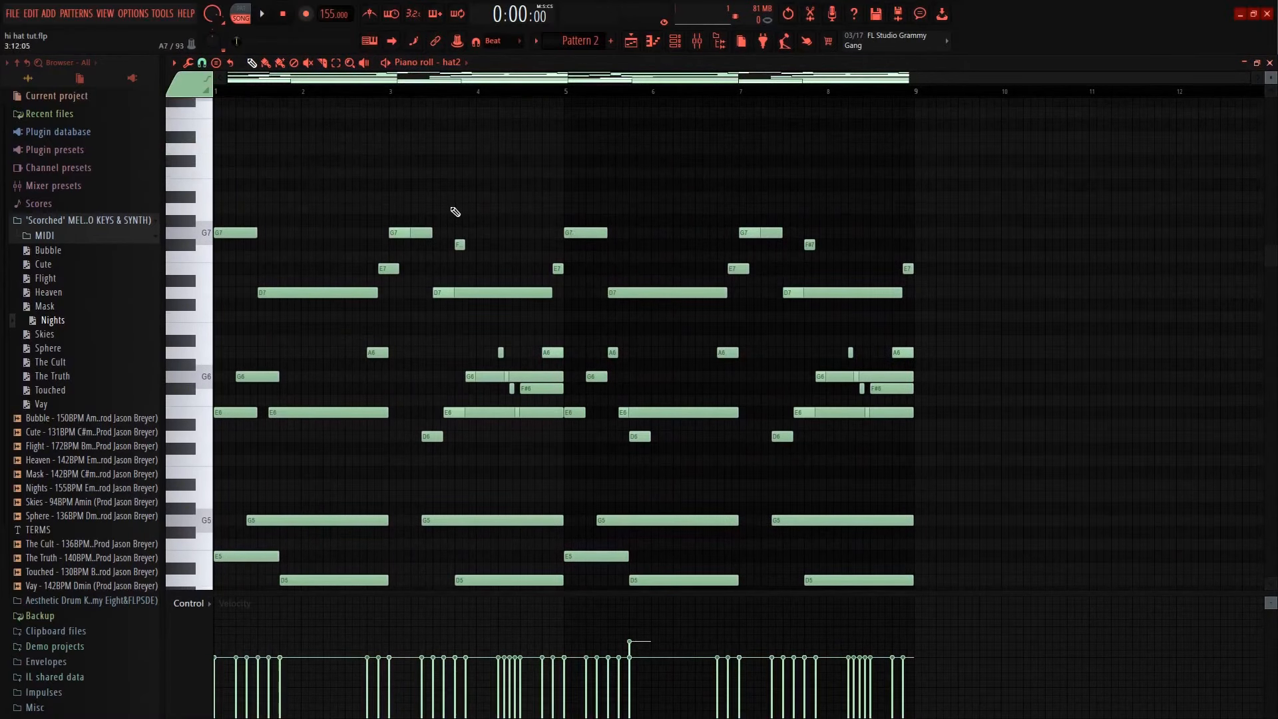
{"action": "scroll", "coordinate": [764, 385], "scroll_direction": "down", "scroll_amount": 4}
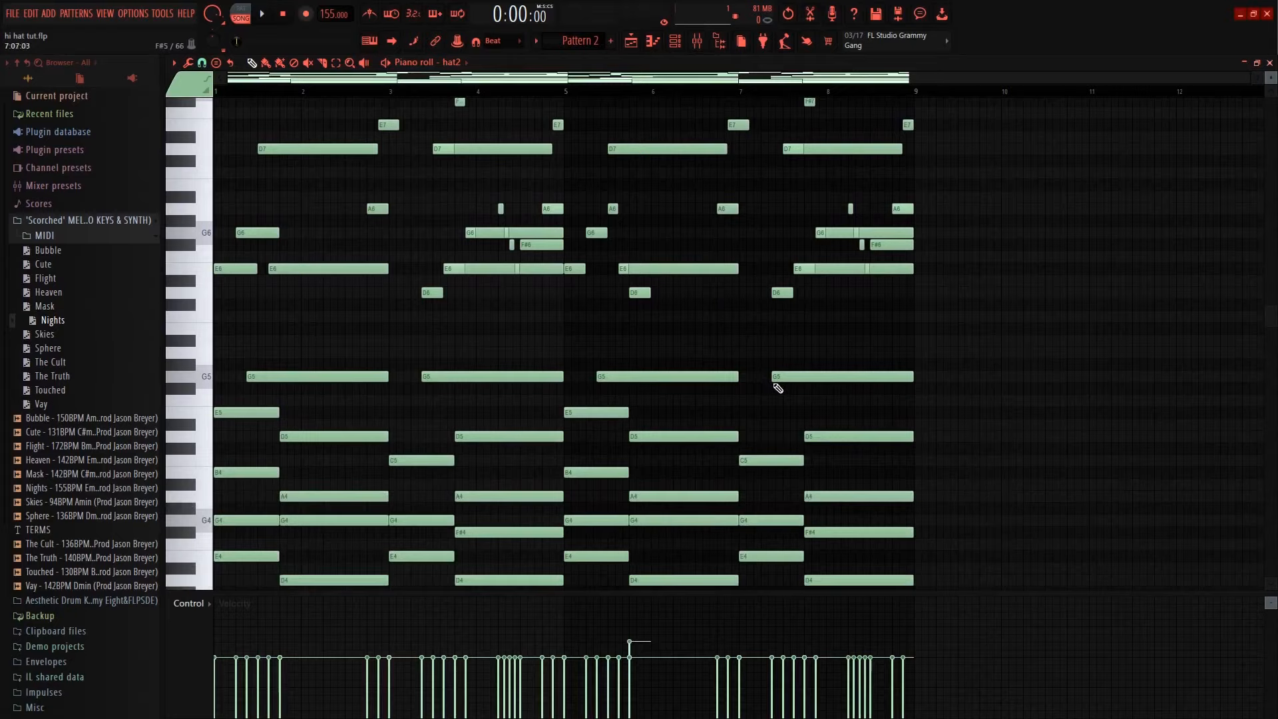
{"action": "scroll", "coordinate": [785, 392], "scroll_direction": "down", "scroll_amount": 3}
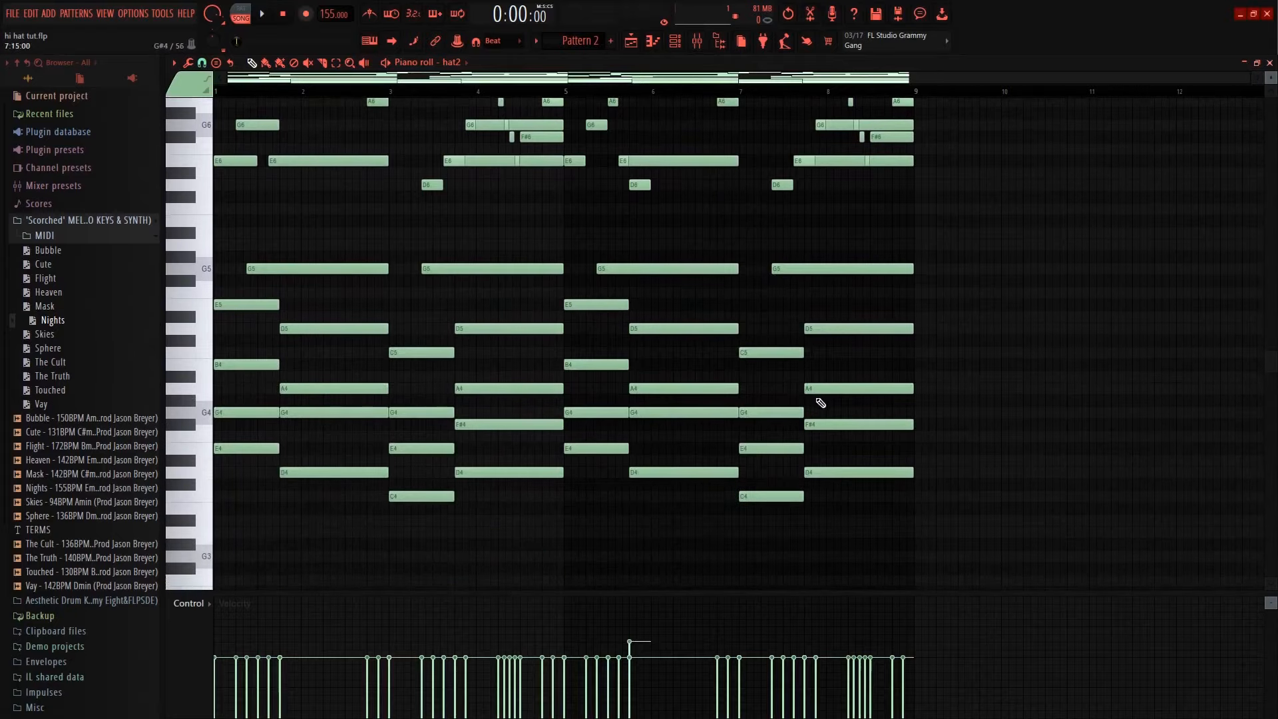
{"action": "scroll", "coordinate": [829, 409], "scroll_direction": "up", "scroll_amount": 3}
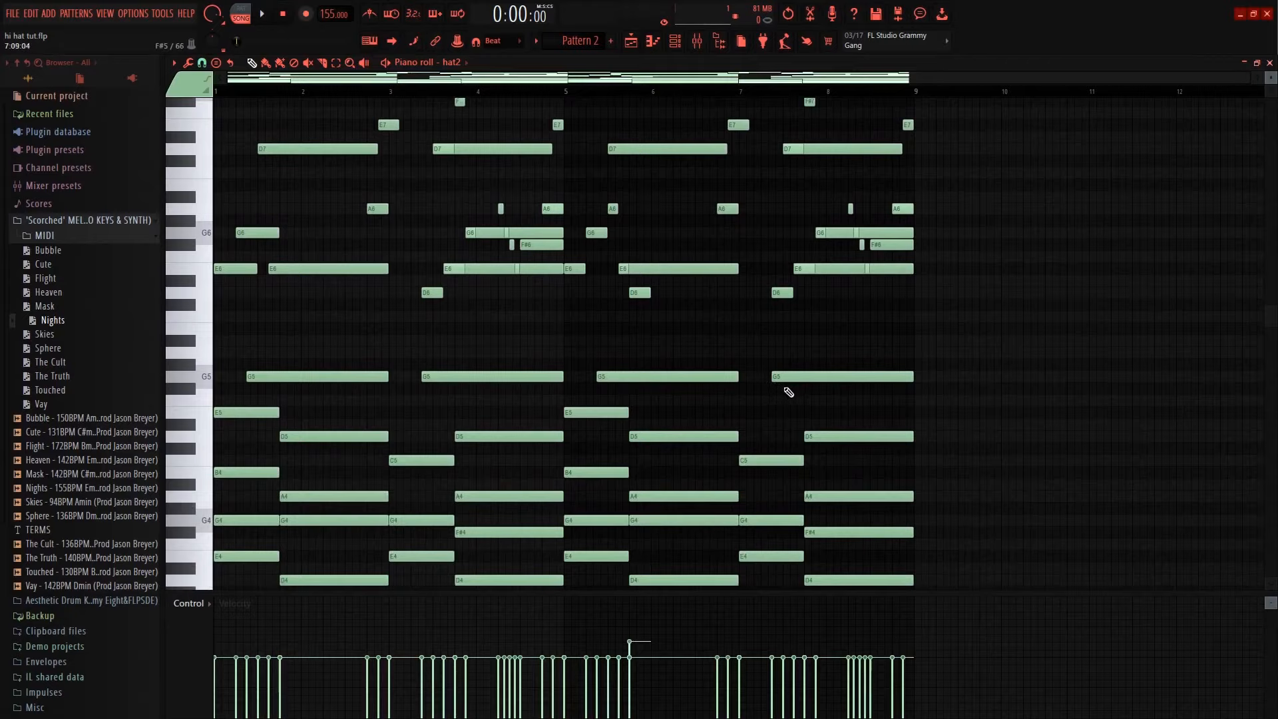
{"action": "scroll", "coordinate": [789, 393], "scroll_direction": "down", "scroll_amount": 3}
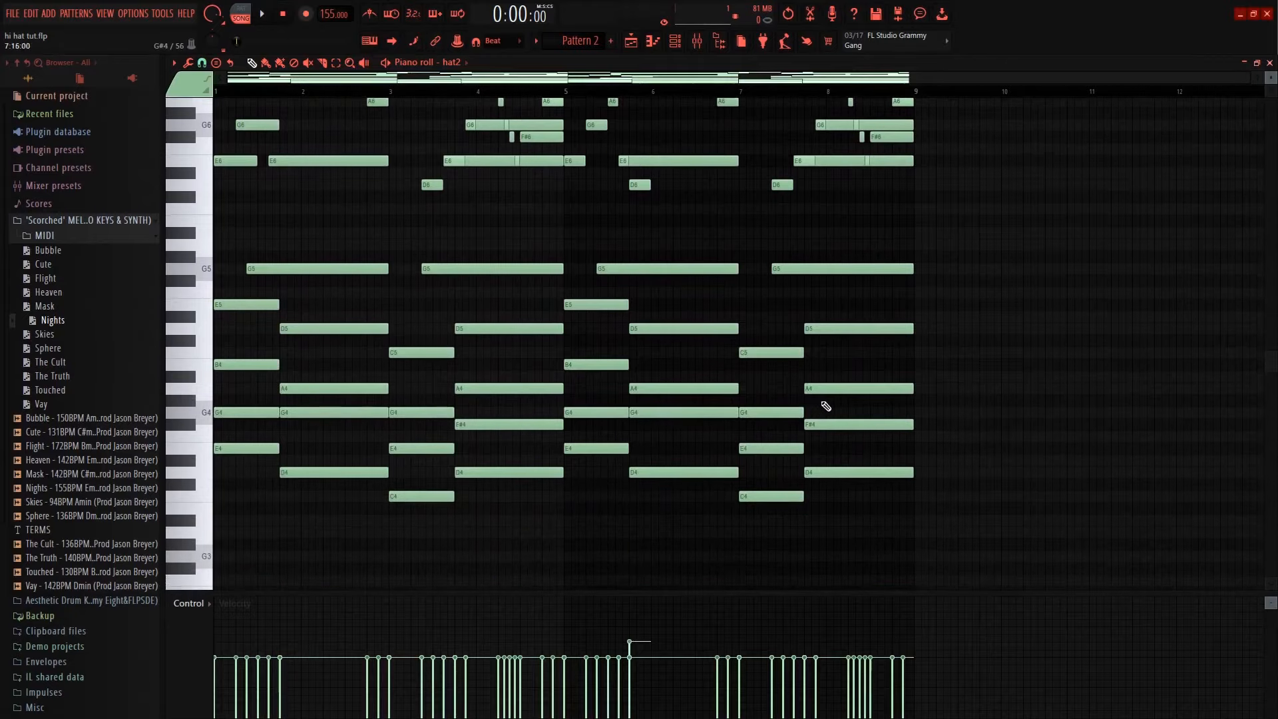
{"action": "scroll", "coordinate": [829, 409], "scroll_direction": "up", "scroll_amount": 3}
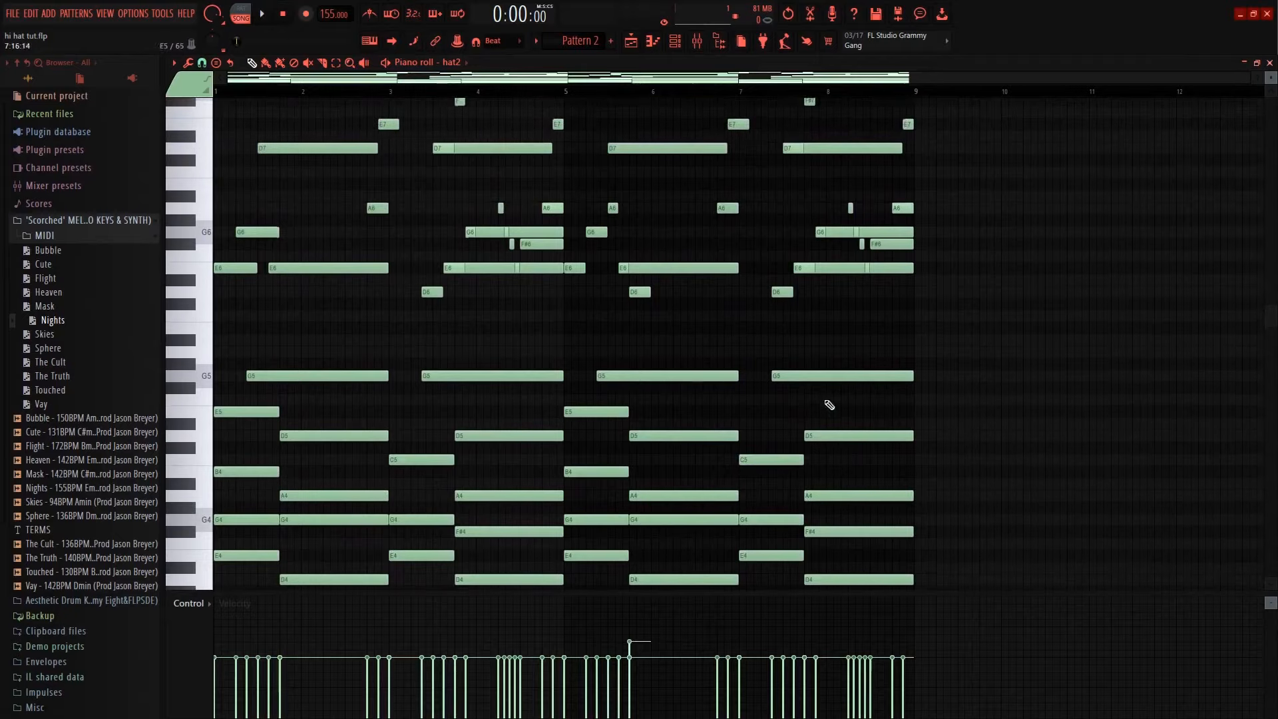
{"action": "scroll", "coordinate": [789, 394], "scroll_direction": "down", "scroll_amount": 3}
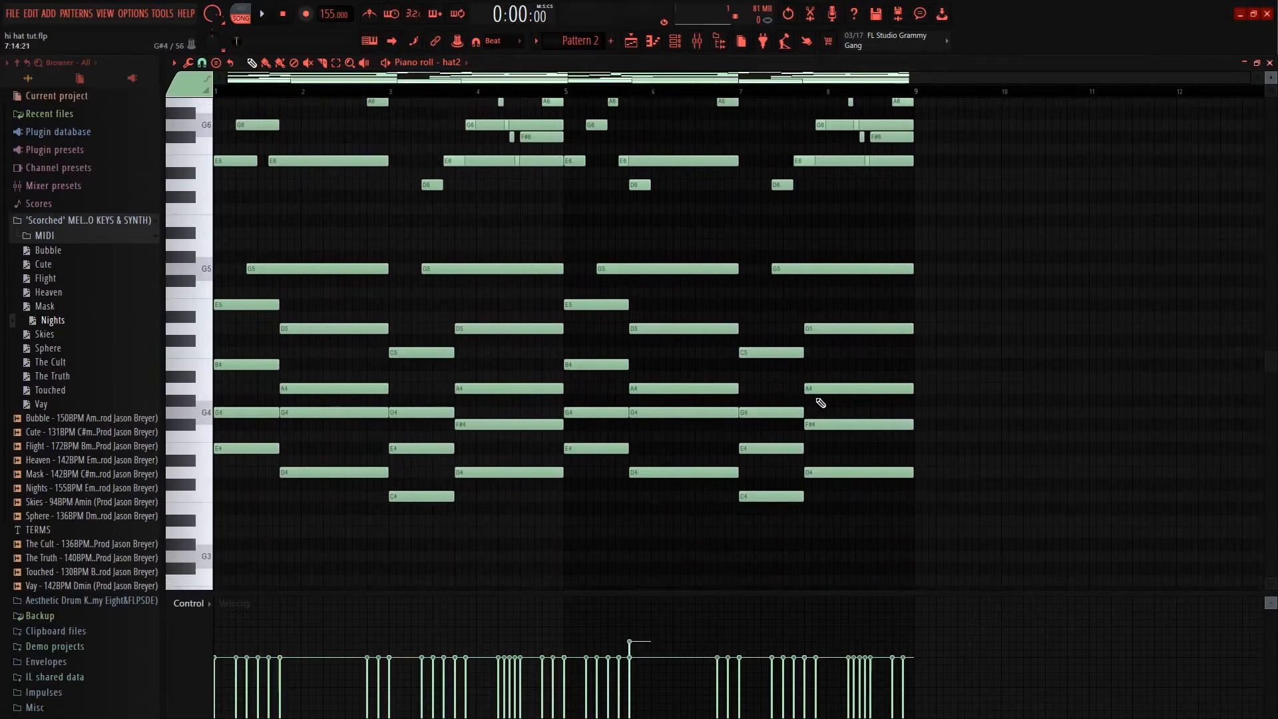
{"action": "scroll", "coordinate": [829, 409], "scroll_direction": "down", "scroll_amount": 2}
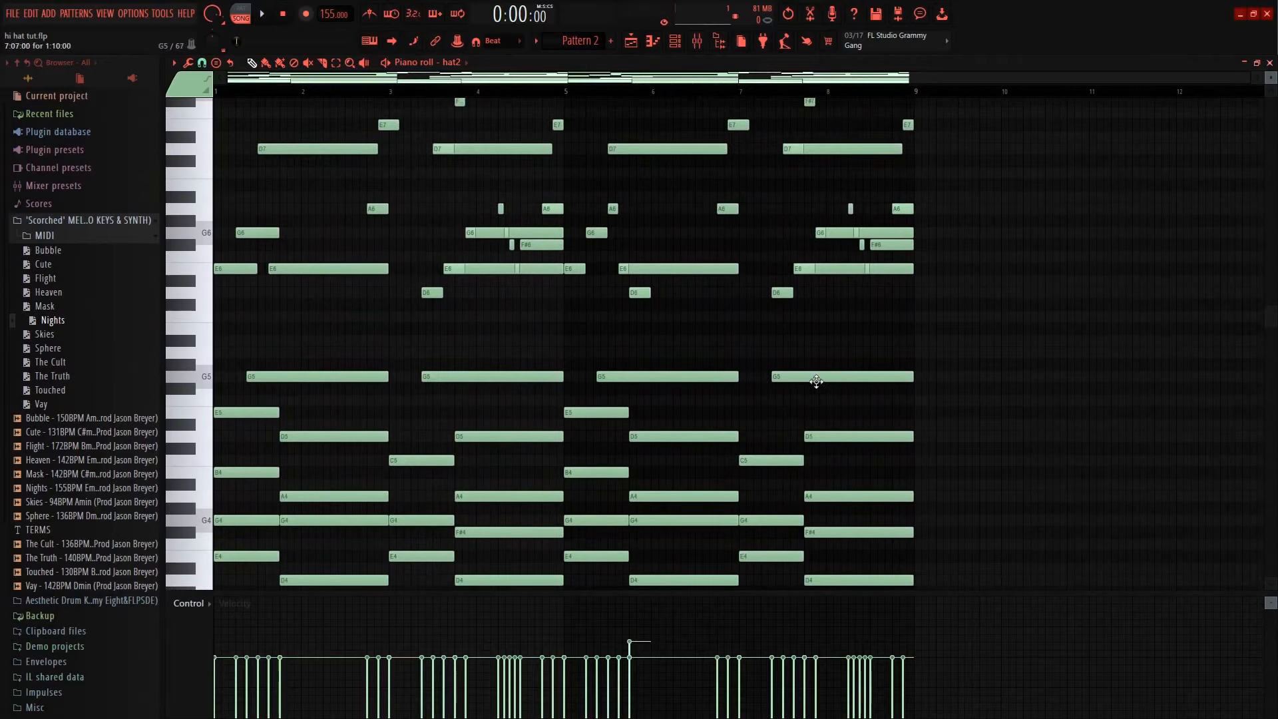
Step: Delete the lower chord notes up to G5 from hat2's piano roll, and audition Pattern 2 on Track 2 of the playlist
{"action": "left_click_drag", "start_coordinate": [887, 452], "coordinate": [190, 169]}
{"action": "scroll", "coordinate": [455, 312], "scroll_direction": "up", "scroll_amount": 4}
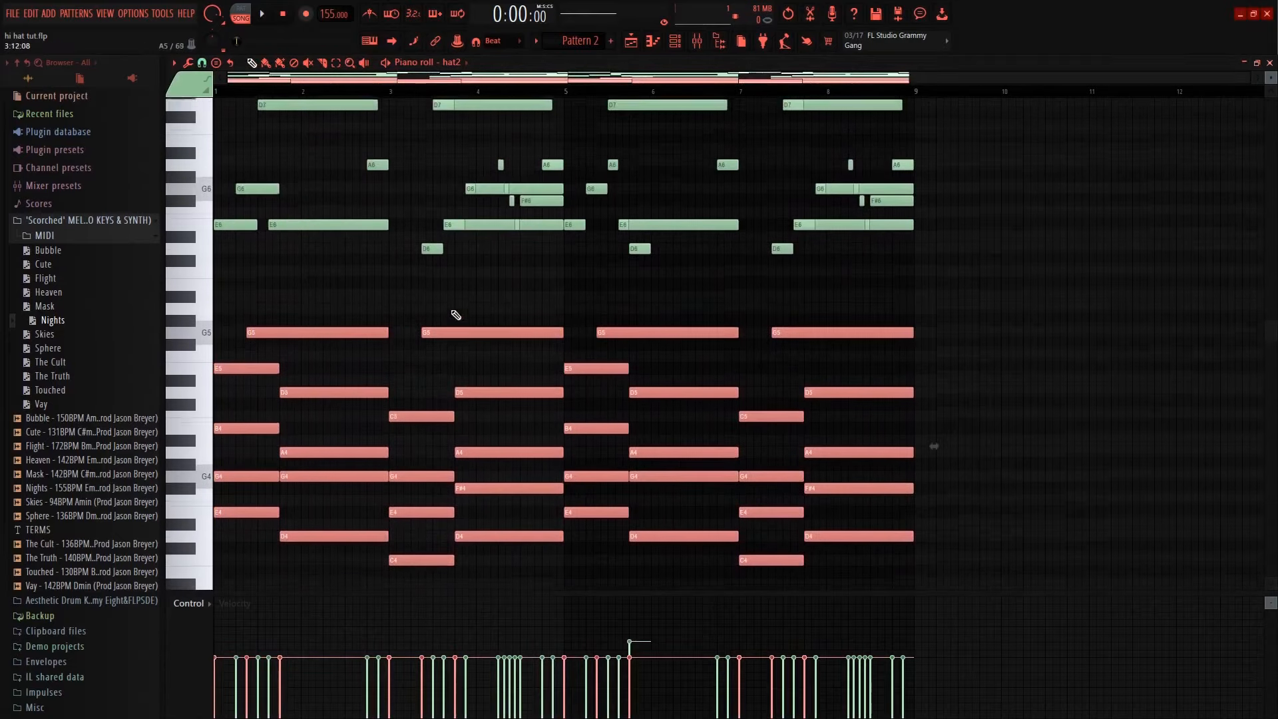
{"action": "left_click", "coordinate": [636, 44]}
{"action": "key", "text": "space"}
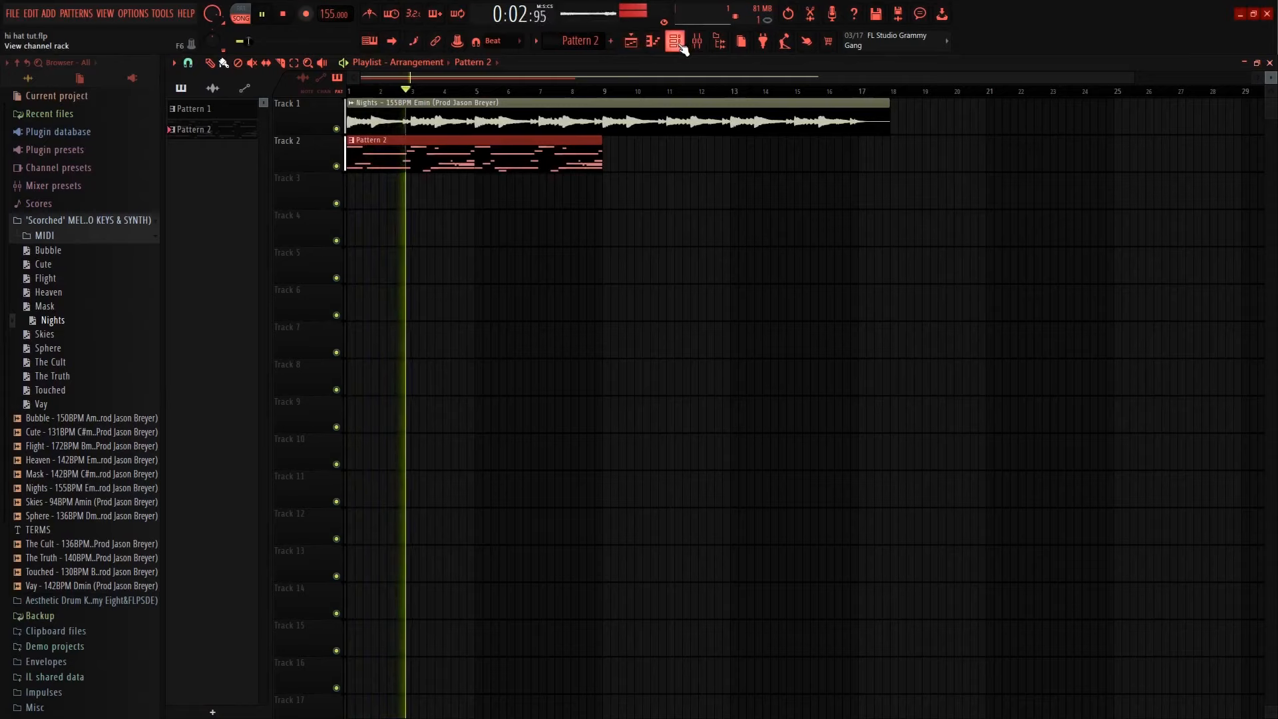
{"action": "key", "text": "space"}
Step: Transpose all of the hat2 notes in Pattern 2 down one octave and audition the result
{"action": "left_click", "coordinate": [675, 41]}
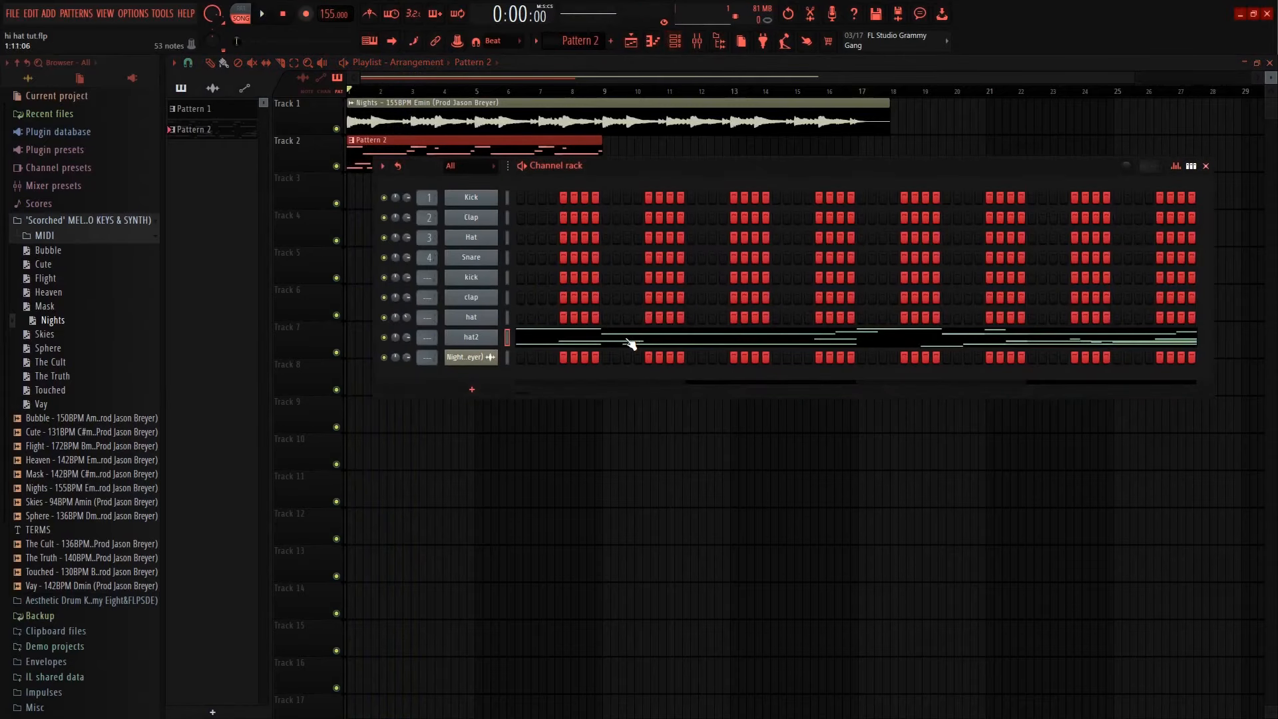
{"action": "left_click", "coordinate": [631, 343]}
{"action": "scroll", "coordinate": [628, 349], "scroll_direction": "down", "scroll_amount": 2}
{"action": "scroll", "coordinate": [857, 320], "scroll_direction": "up", "scroll_amount": 4}
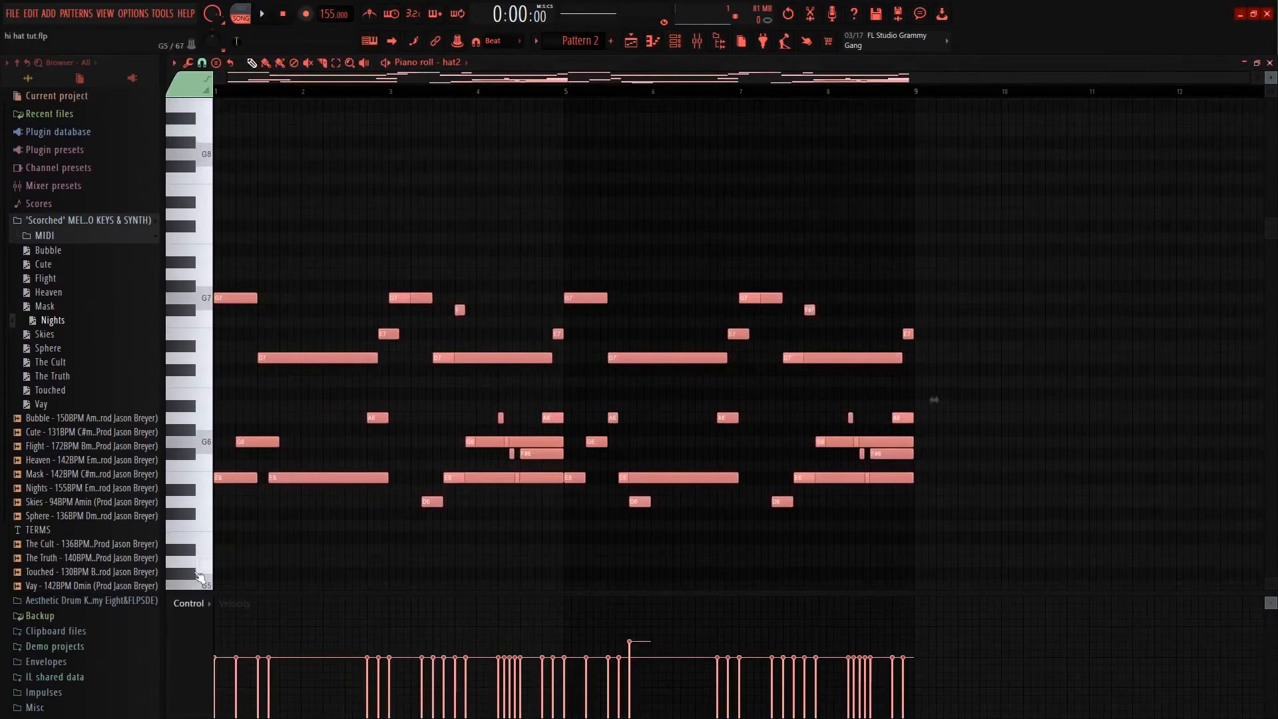
{"action": "key", "text": "ctrl+Down"}
{"action": "key", "text": "space"}
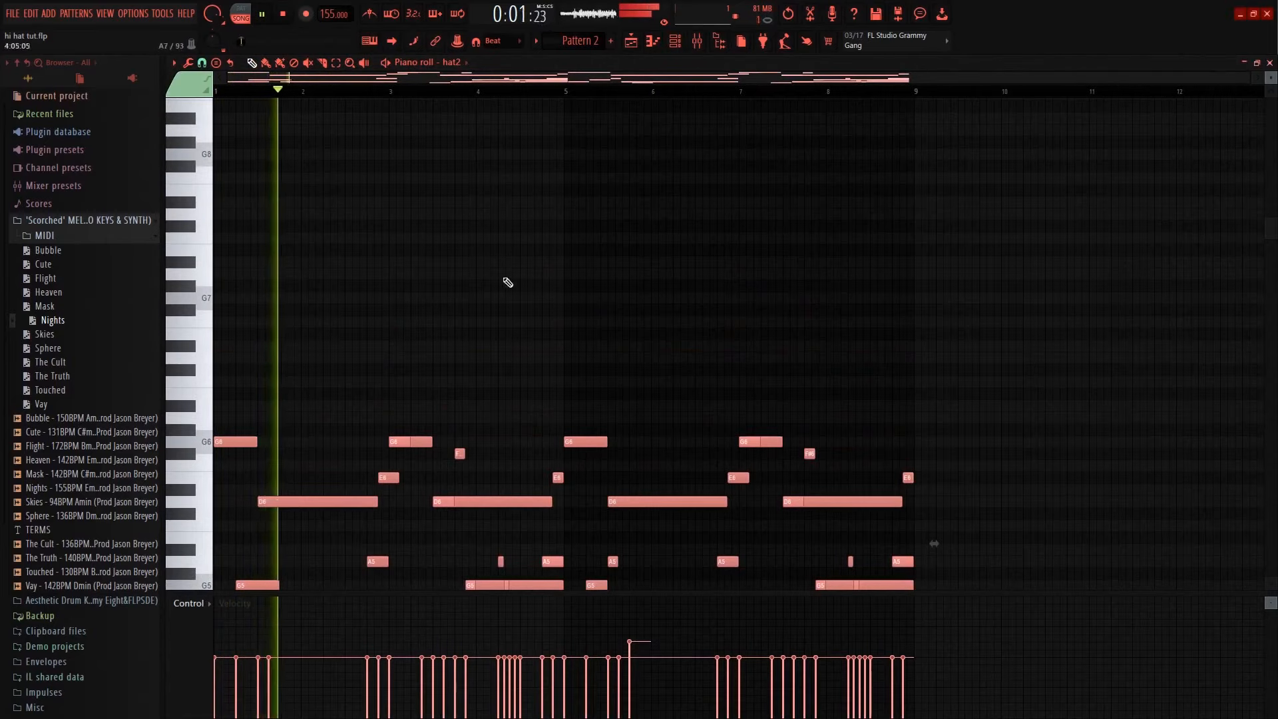
{"action": "scroll", "coordinate": [533, 320], "scroll_direction": "down", "scroll_amount": 3}
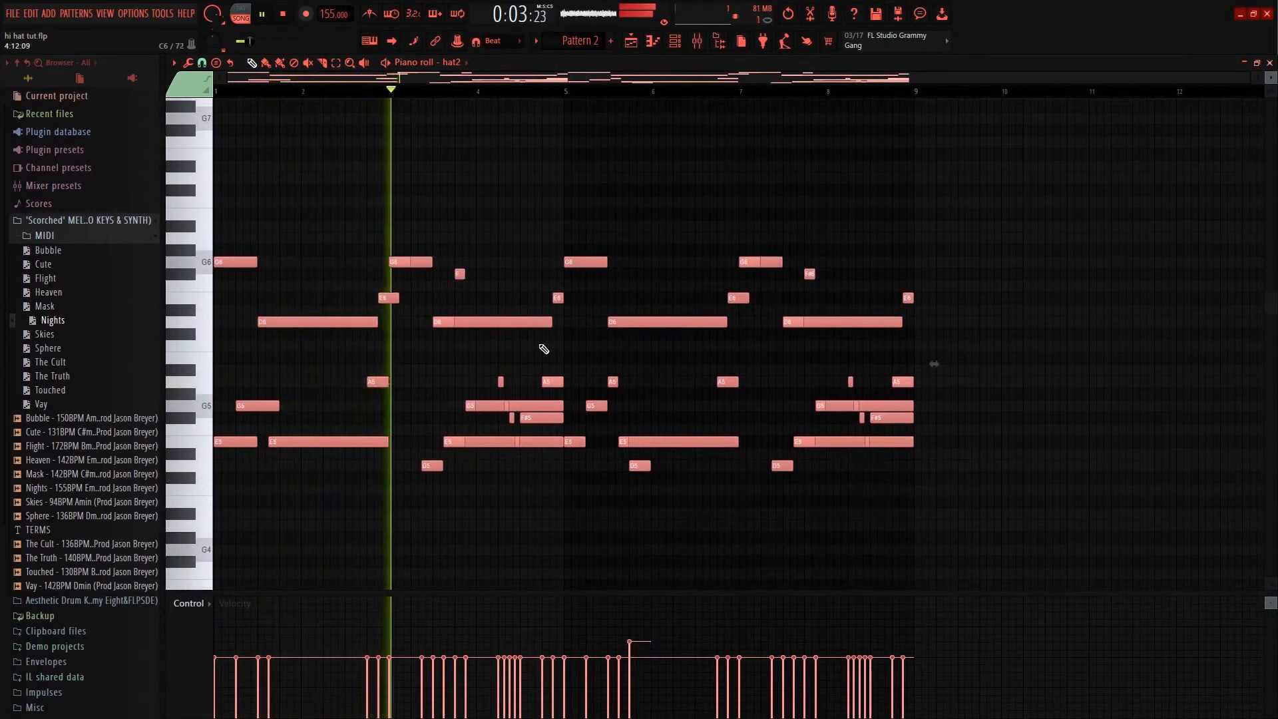
{"action": "key", "text": "space"}
Step: Lower hat2's upper notes from D6 to G6 by another octave, audition them, and return to the playlist
{"action": "left_click_drag", "start_coordinate": [1019, 185], "coordinate": [193, 324]}
{"action": "key", "text": "ctrl+Down"}
{"action": "key", "text": "space"}
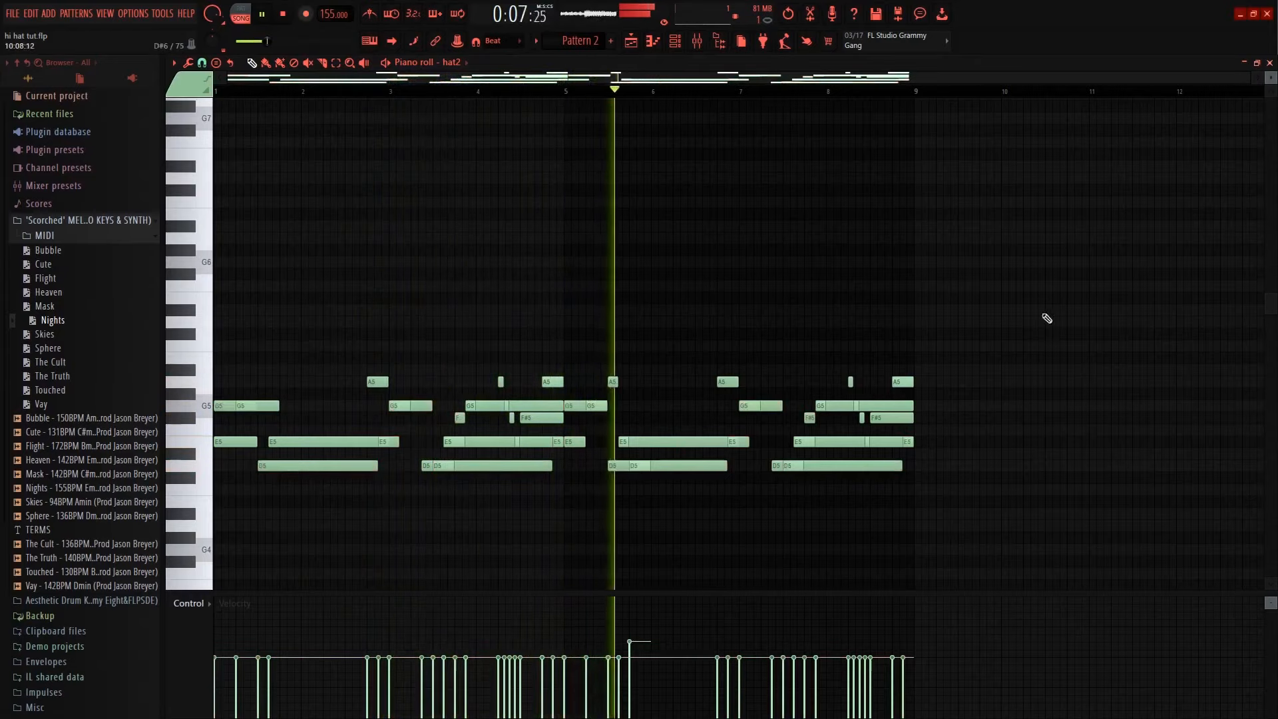
{"action": "key", "text": "space"}
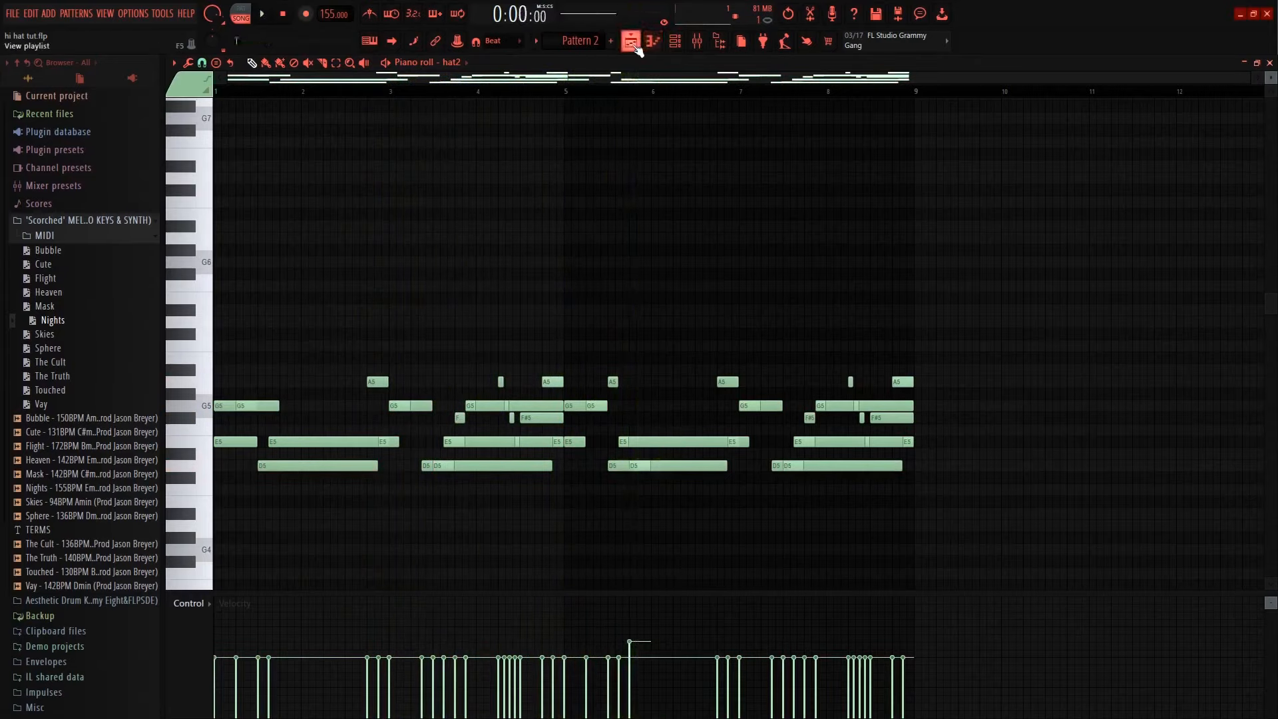
{"action": "left_click", "coordinate": [632, 42]}
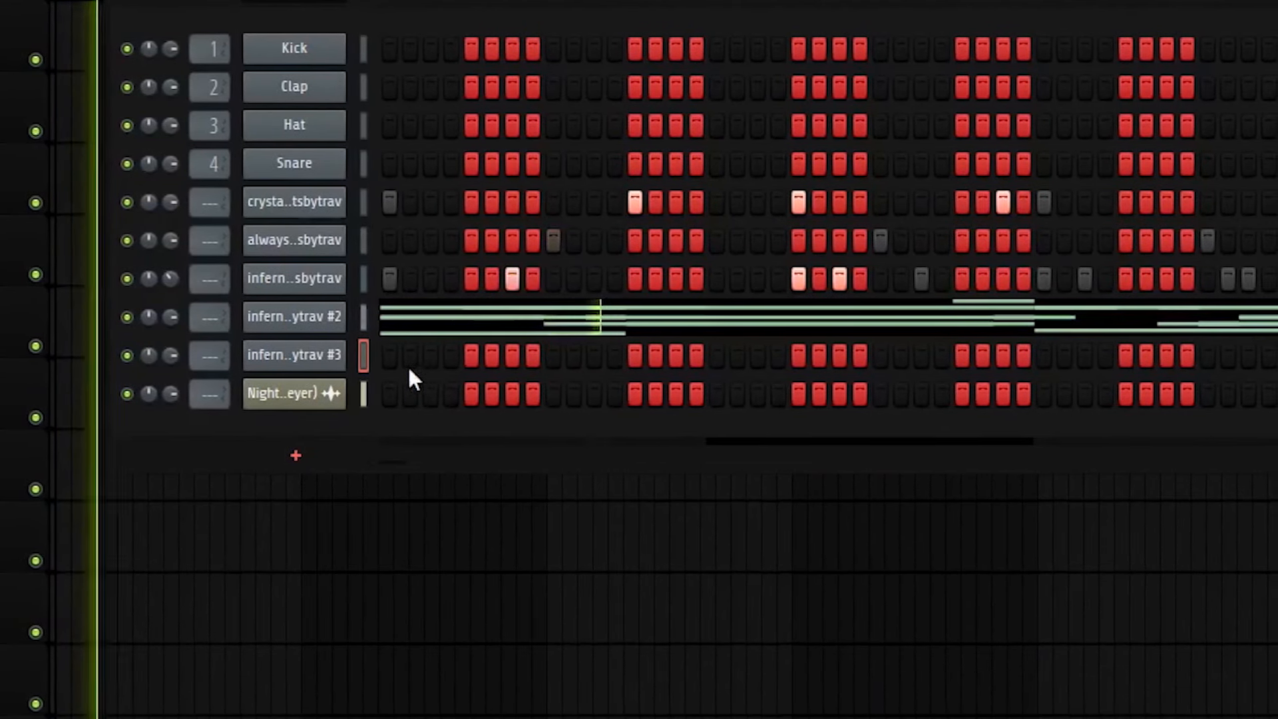
Step: Place hits on steps 2, 3, 11, 15, 26 and 27 of the infern..ytrav #3 channel, auditioning the rhythm
{"action": "key", "text": "space"}
{"action": "left_click", "coordinate": [411, 359]}
{"action": "left_click", "coordinate": [426, 358]}
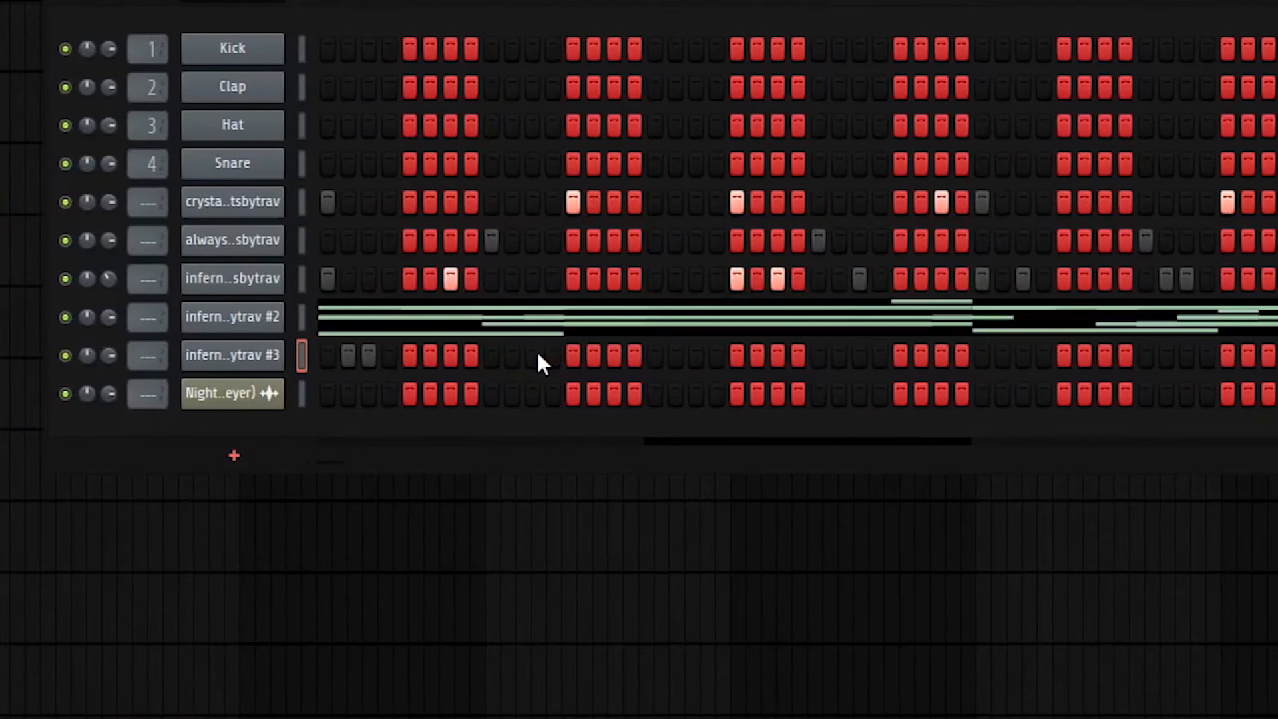
{"action": "left_click", "coordinate": [534, 357]}
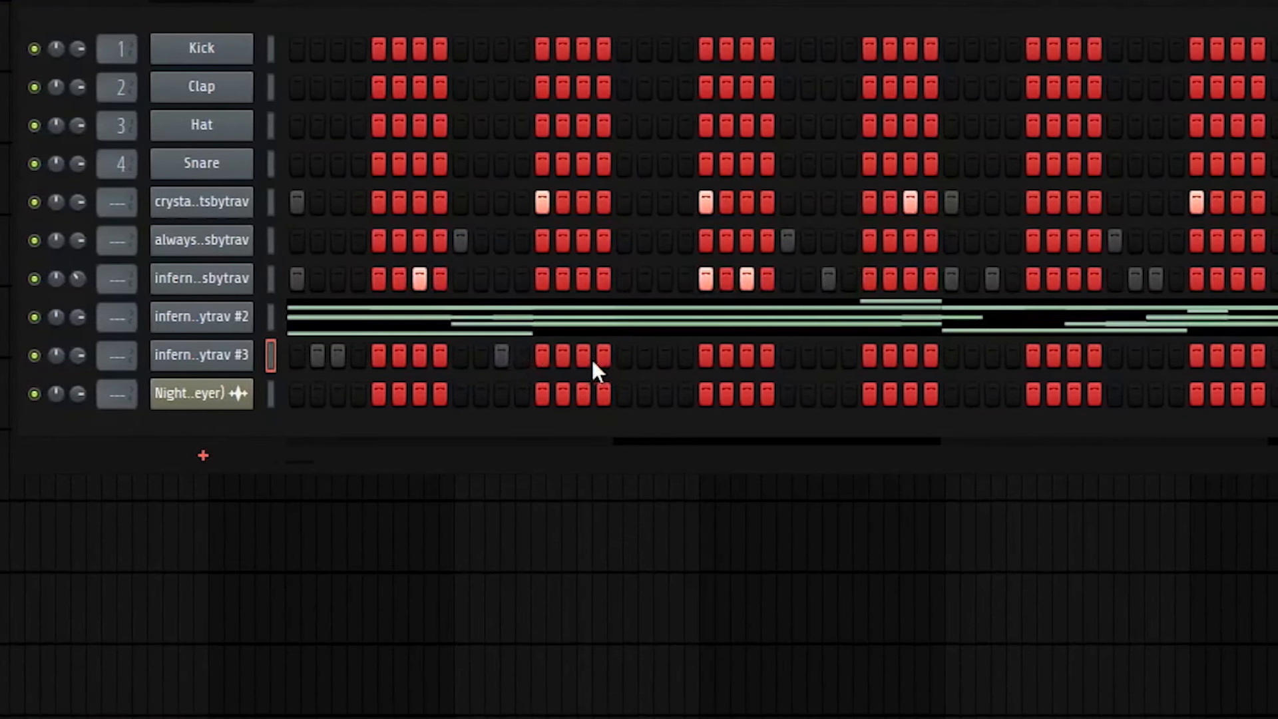
{"action": "key", "text": "space"}
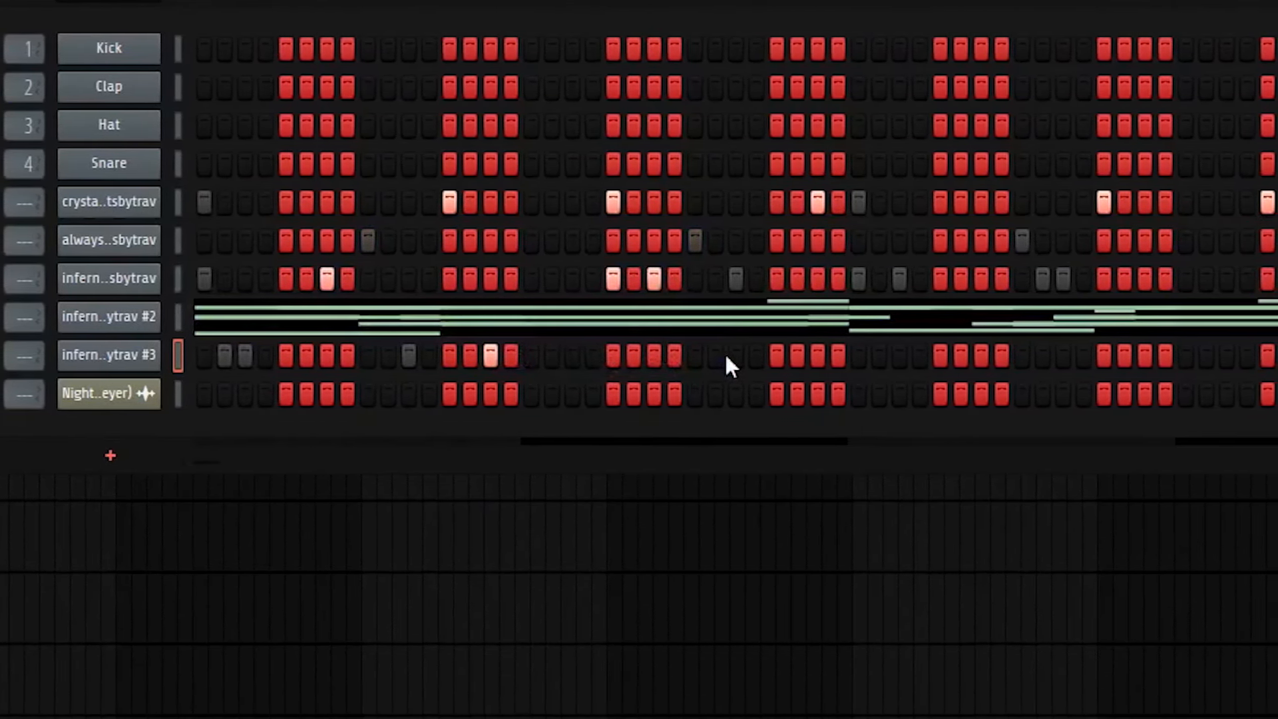
{"action": "left_click", "coordinate": [718, 356]}
{"action": "left_click", "coordinate": [734, 357]}
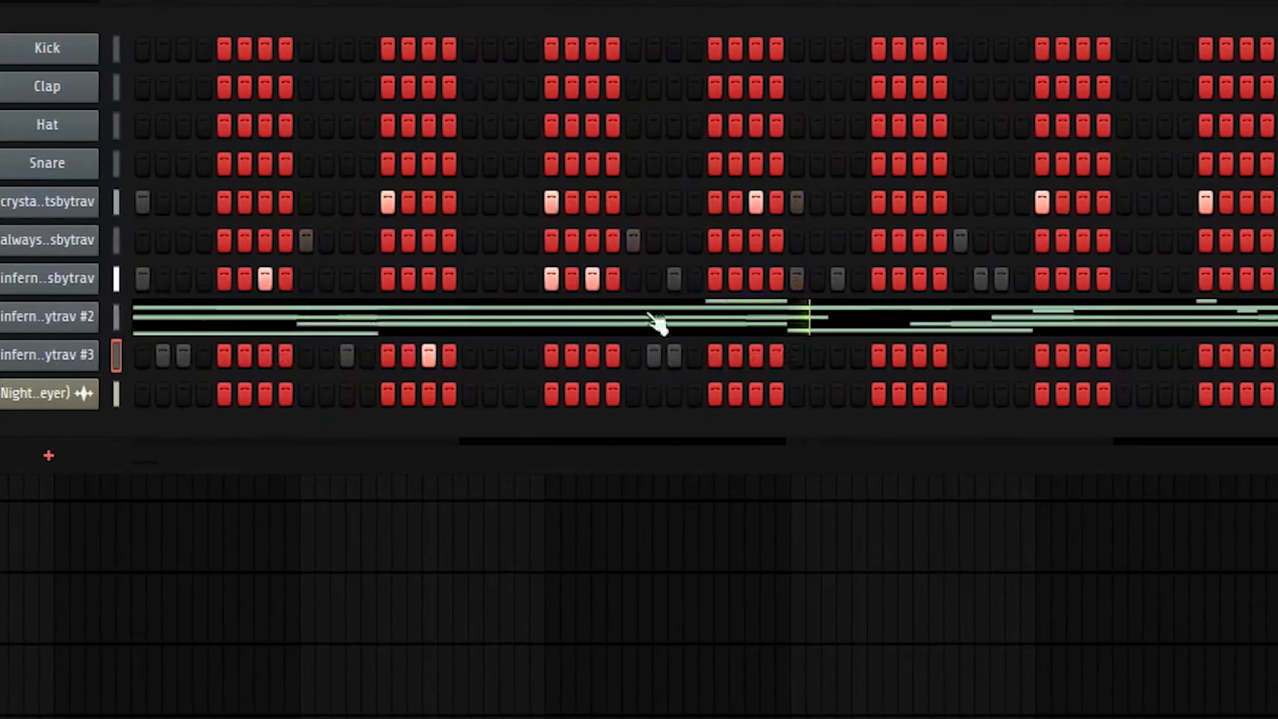
Step: Extend the infern..ytrav #3 rhythm with hits on steps 35, 43, 51, 53, 55 and 59
{"action": "left_click", "coordinate": [838, 357]}
{"action": "left_click", "coordinate": [1002, 356]}
{"action": "left_click", "coordinate": [1166, 356]}
{"action": "left_click", "coordinate": [1207, 356]}
{"action": "left_click", "coordinate": [1226, 356]}
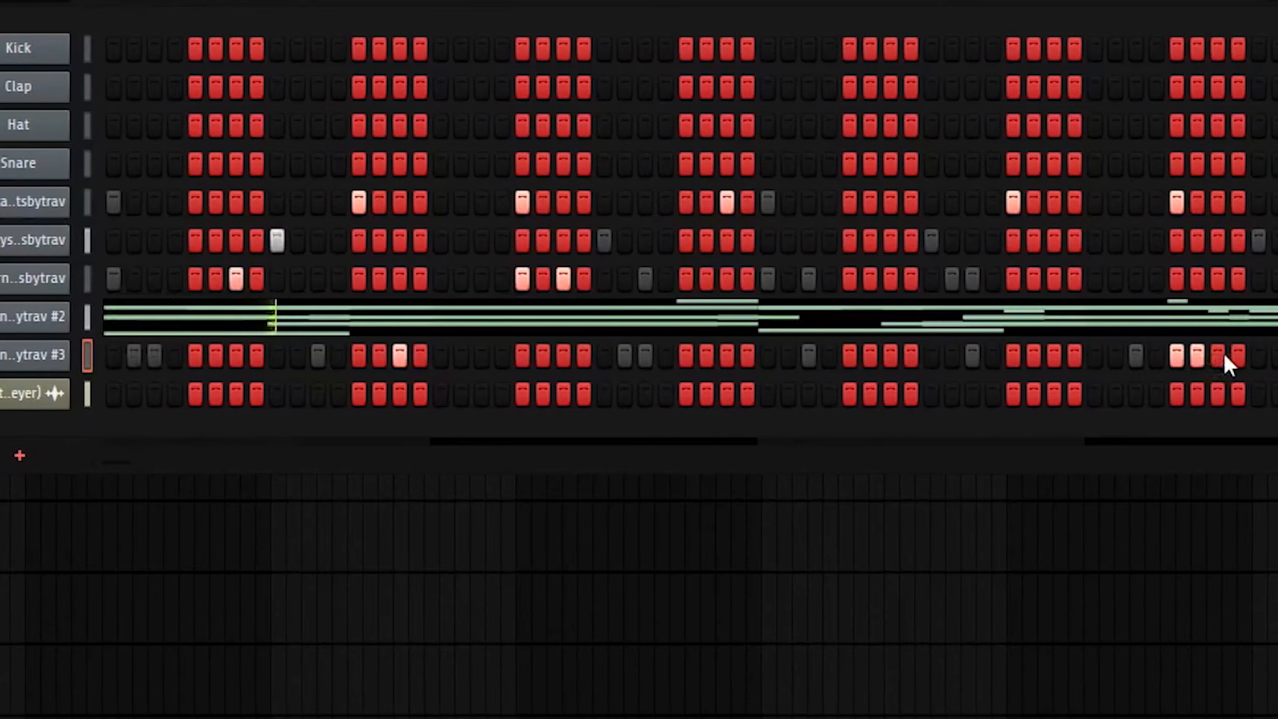
{"action": "left_click", "coordinate": [1221, 356]}
{"action": "left_click", "coordinate": [1195, 356]}
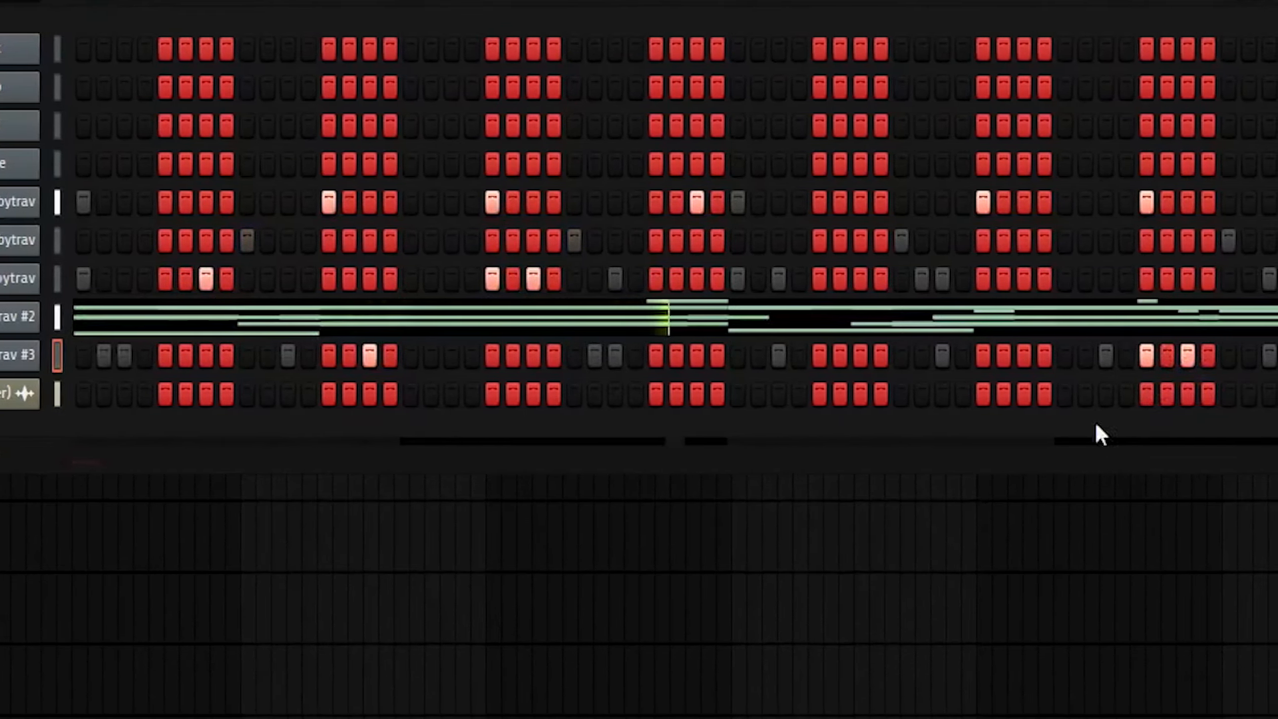
{"action": "left_click", "coordinate": [1104, 356]}
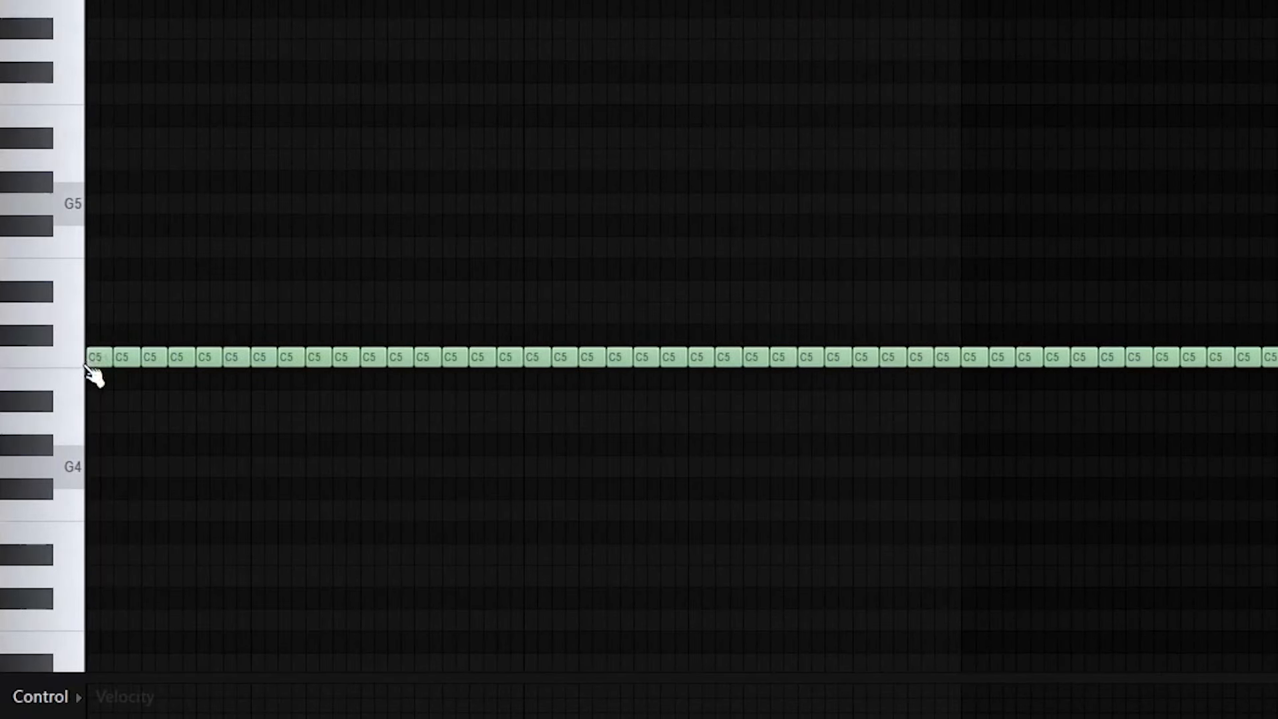
Step: Chop the first C5 hat note, on the opening kick, into two and audition it
{"action": "left_click", "coordinate": [94, 357]}
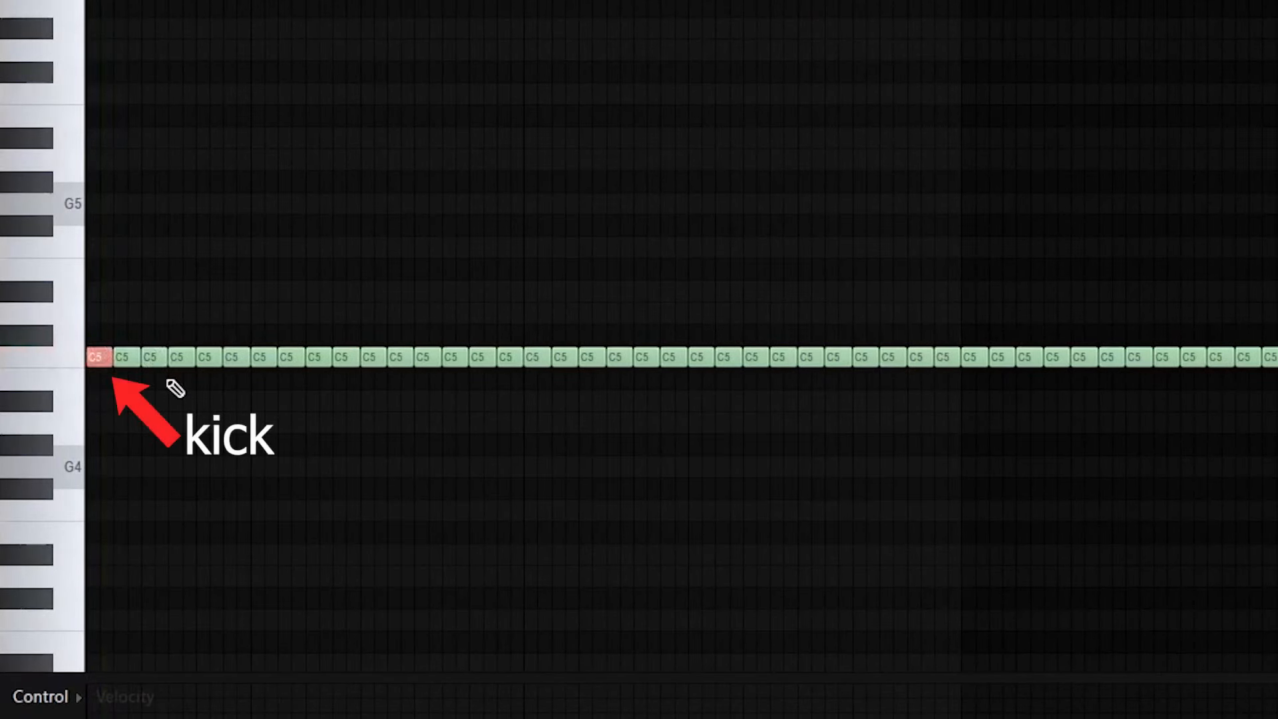
{"action": "key", "text": "alt+u"}
{"action": "key", "text": "Return"}
{"action": "key", "text": "space"}
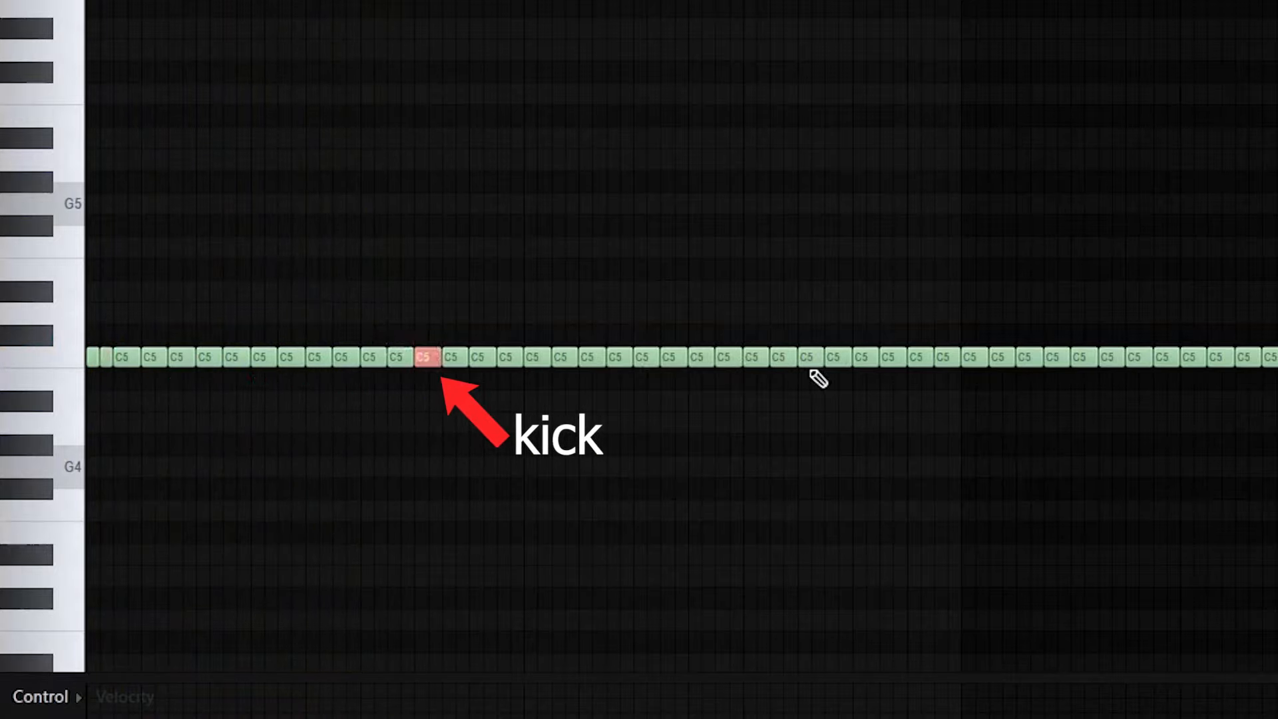
Step: Chop the C5 hat note on the kick at beat 3 of bar 2 into two and audition it
{"action": "key", "text": "alt+u"}
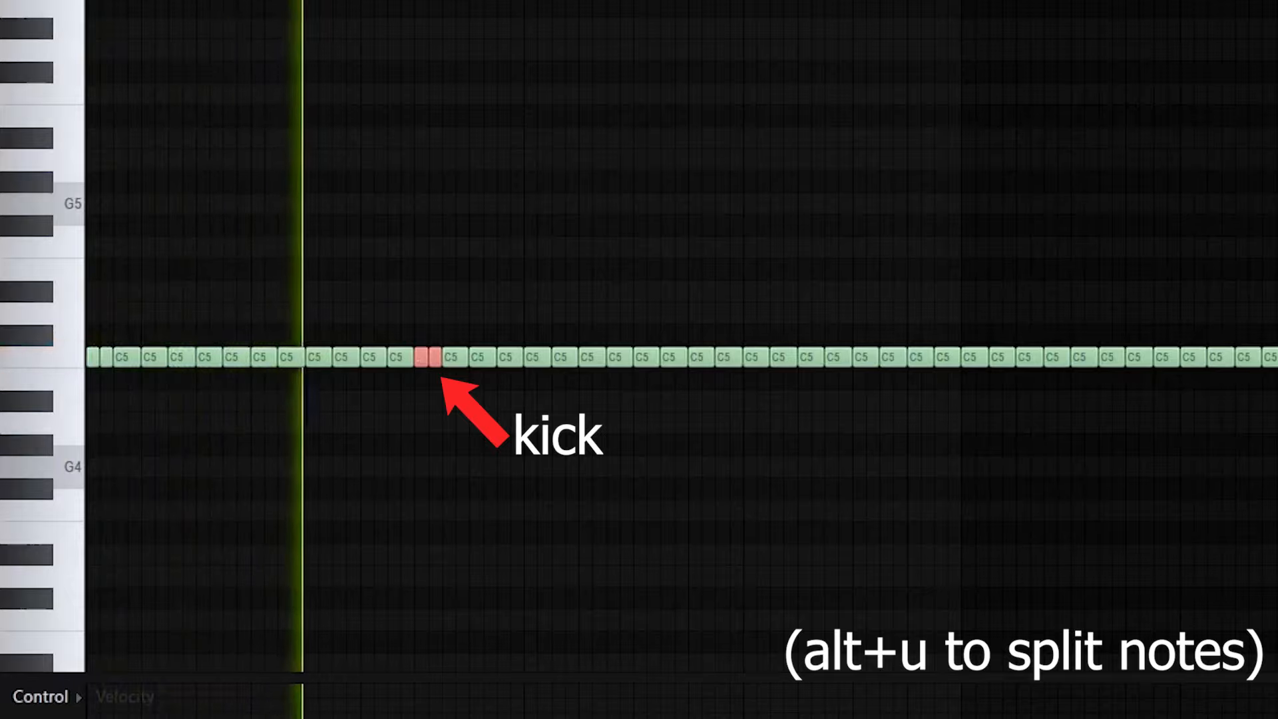
{"action": "key", "text": "space"}
{"action": "key", "text": "space"}
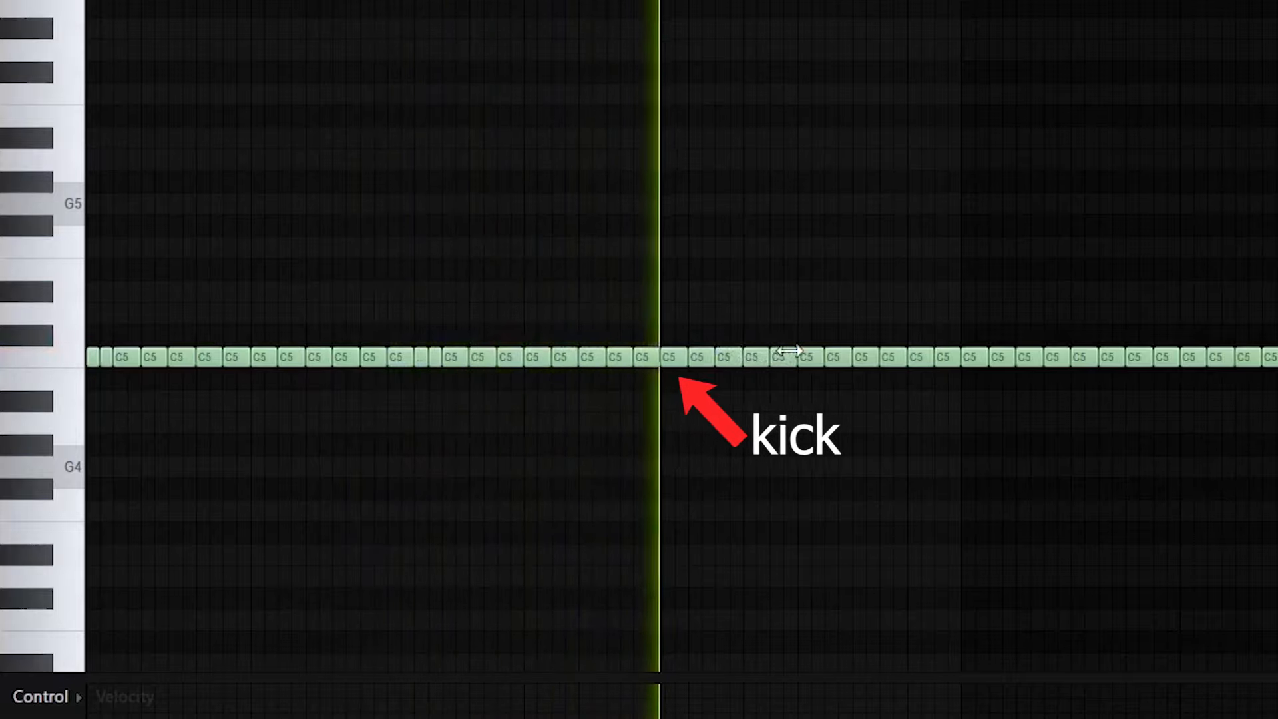
{"action": "key", "text": "space"}
Step: Chop the C5 hat note on the kick at beat 4 of bar 3 into four and audition the roll
{"action": "left_click_drag", "start_coordinate": [692, 337], "coordinate": [696, 374]}
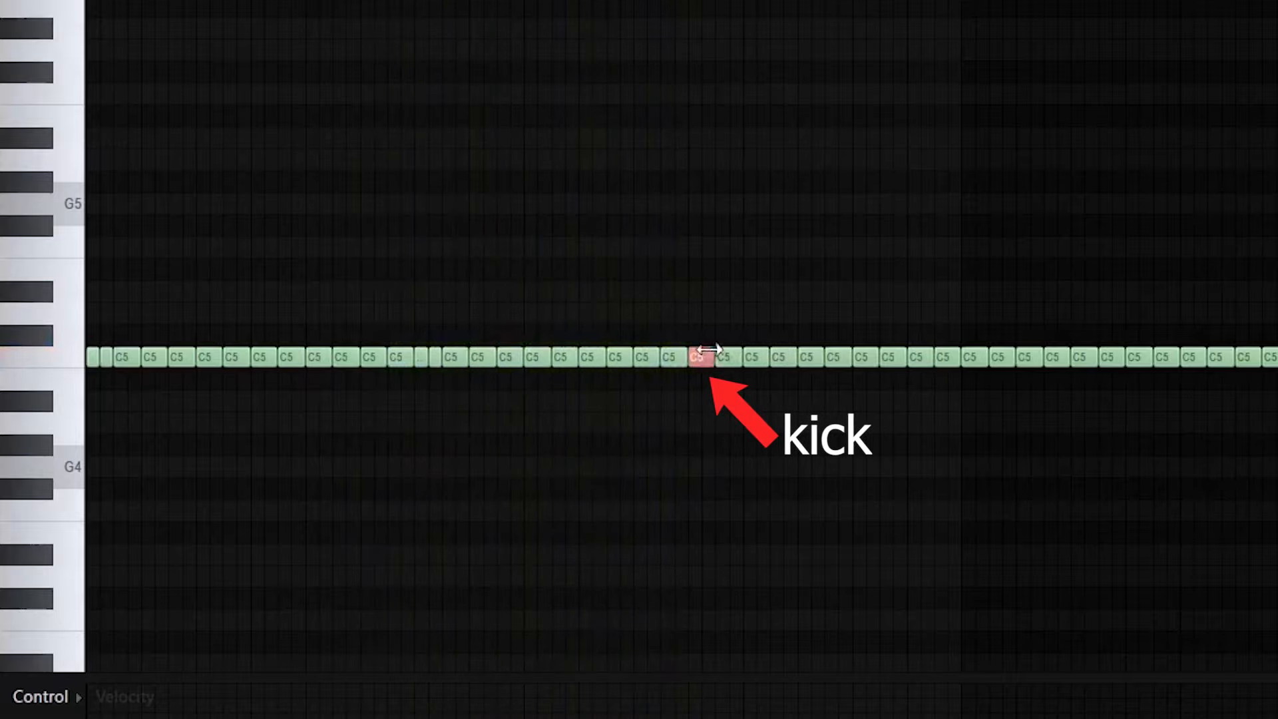
{"action": "key", "text": "ctrl+u"}
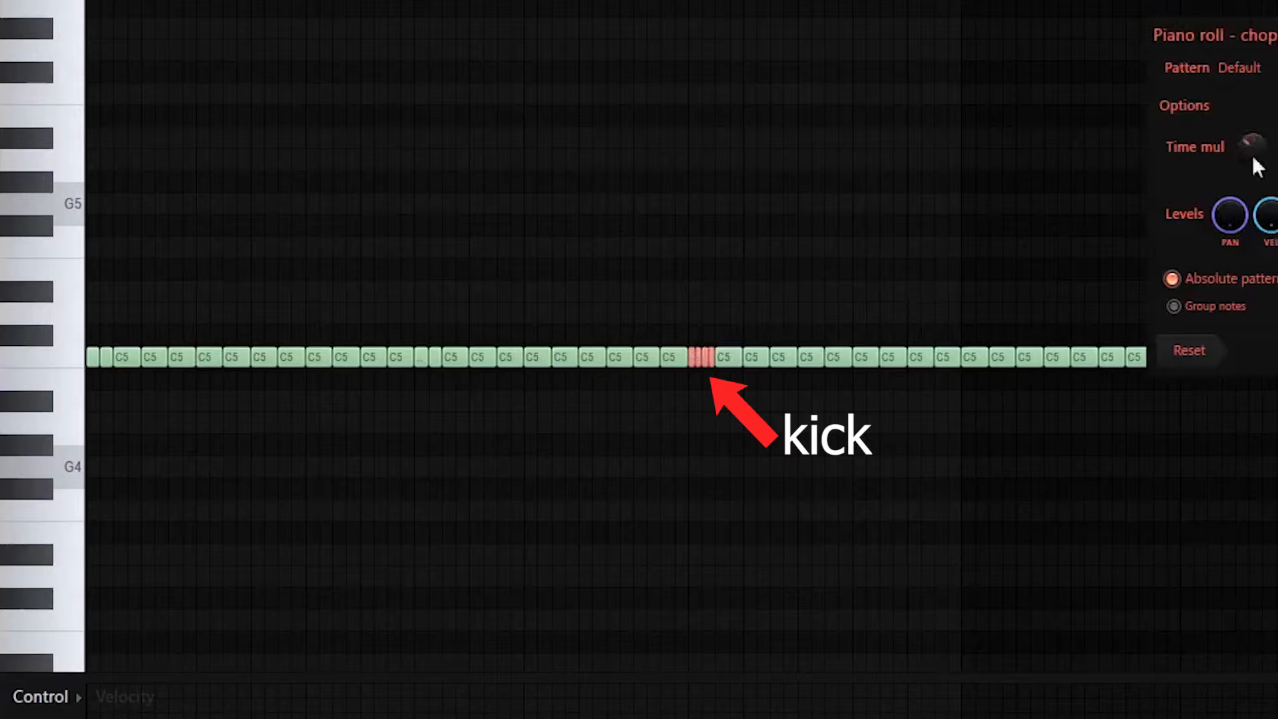
{"action": "key", "text": "space"}
{"action": "key", "text": "Return"}
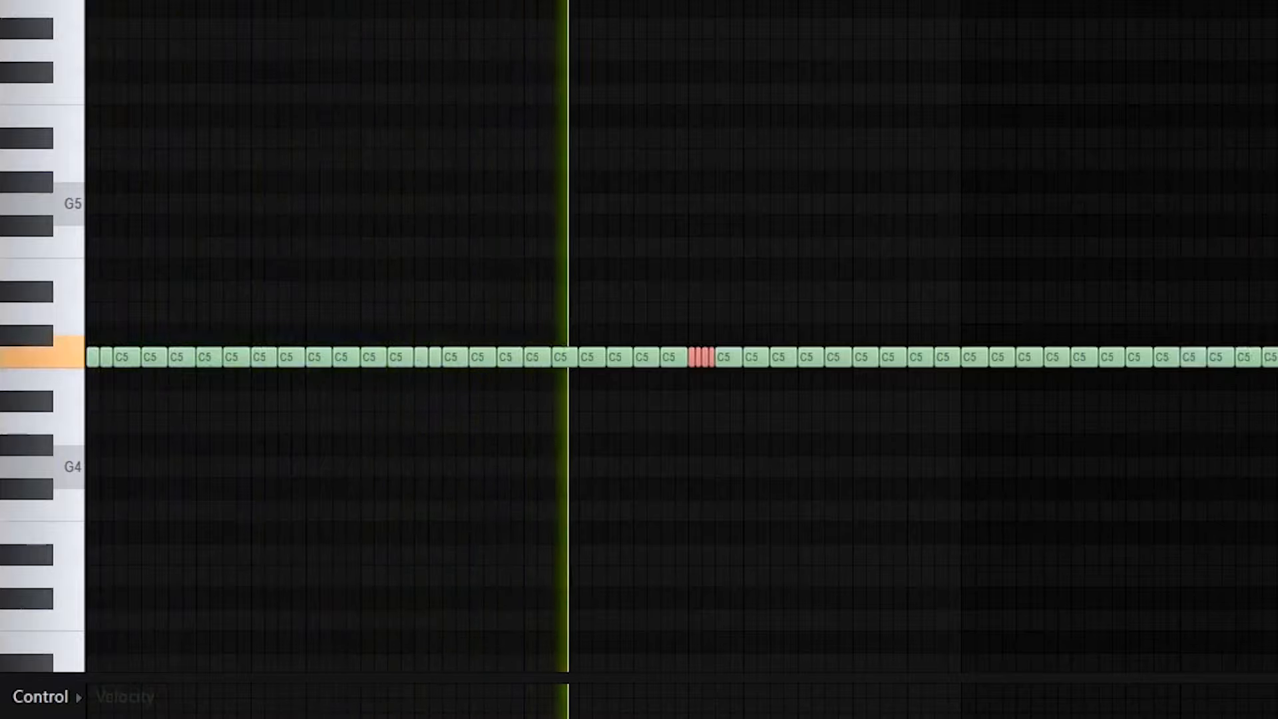
{"action": "key", "text": "space"}
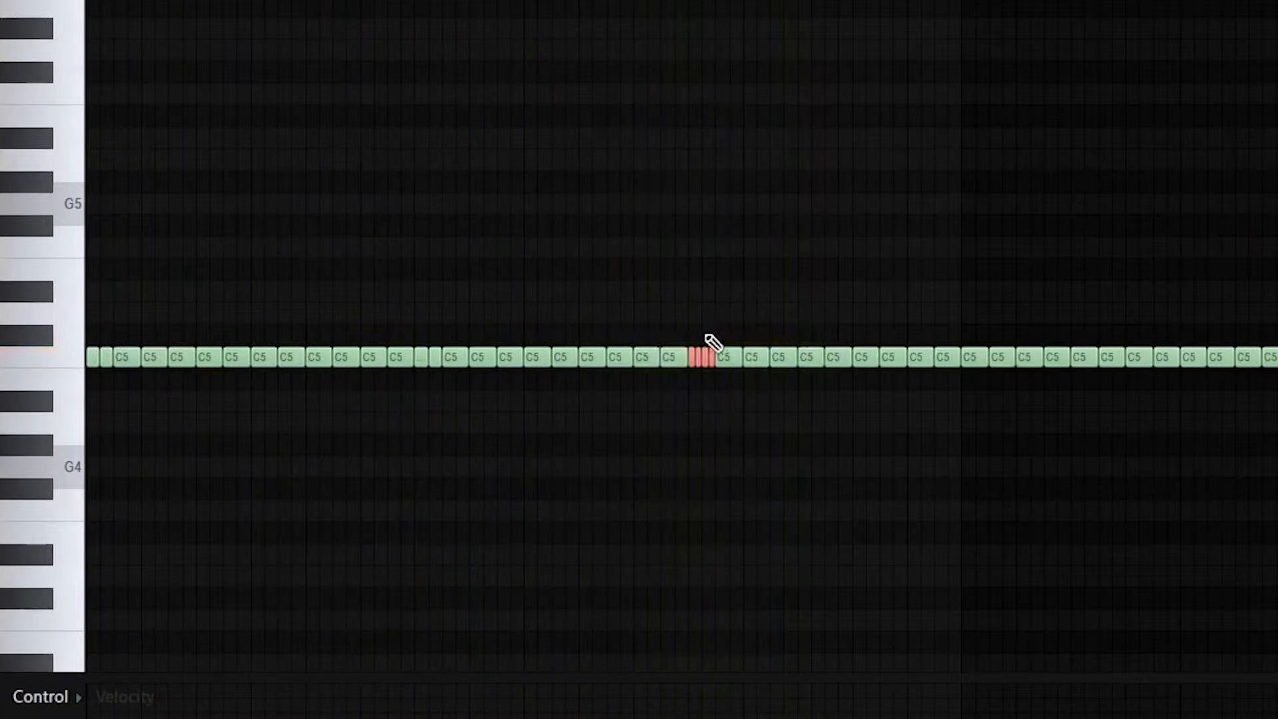
{"action": "key", "text": "space"}
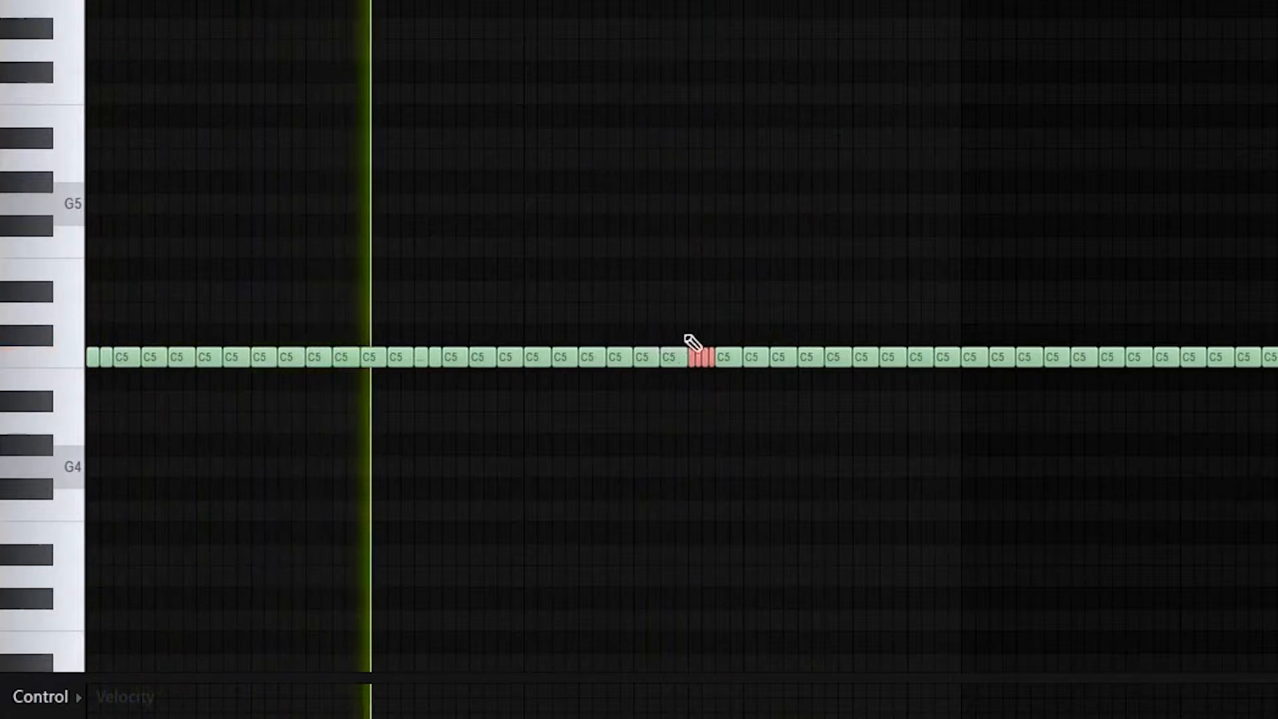
{"action": "key", "text": "space"}
Step: Try to chop the C5 hat note on the clap at beat 3 of bar 3 into a faster roll
{"action": "left_click", "coordinate": [648, 358]}
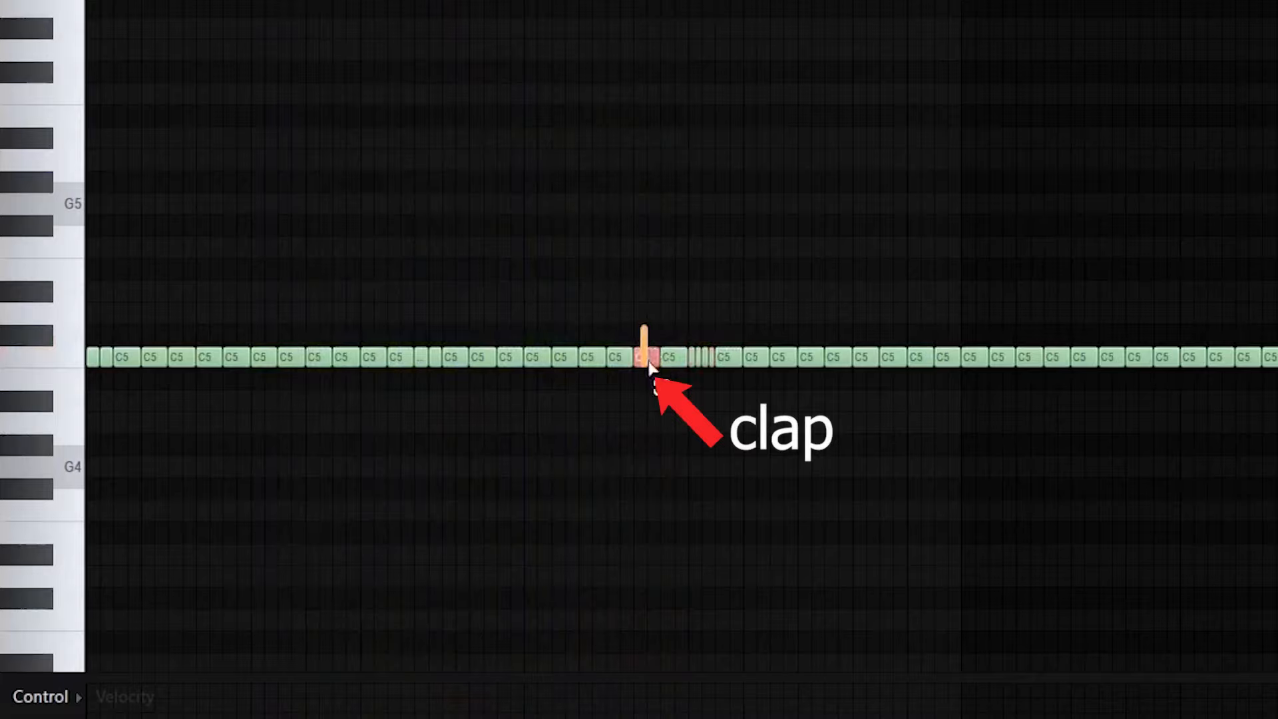
{"action": "key", "text": "alt+u"}
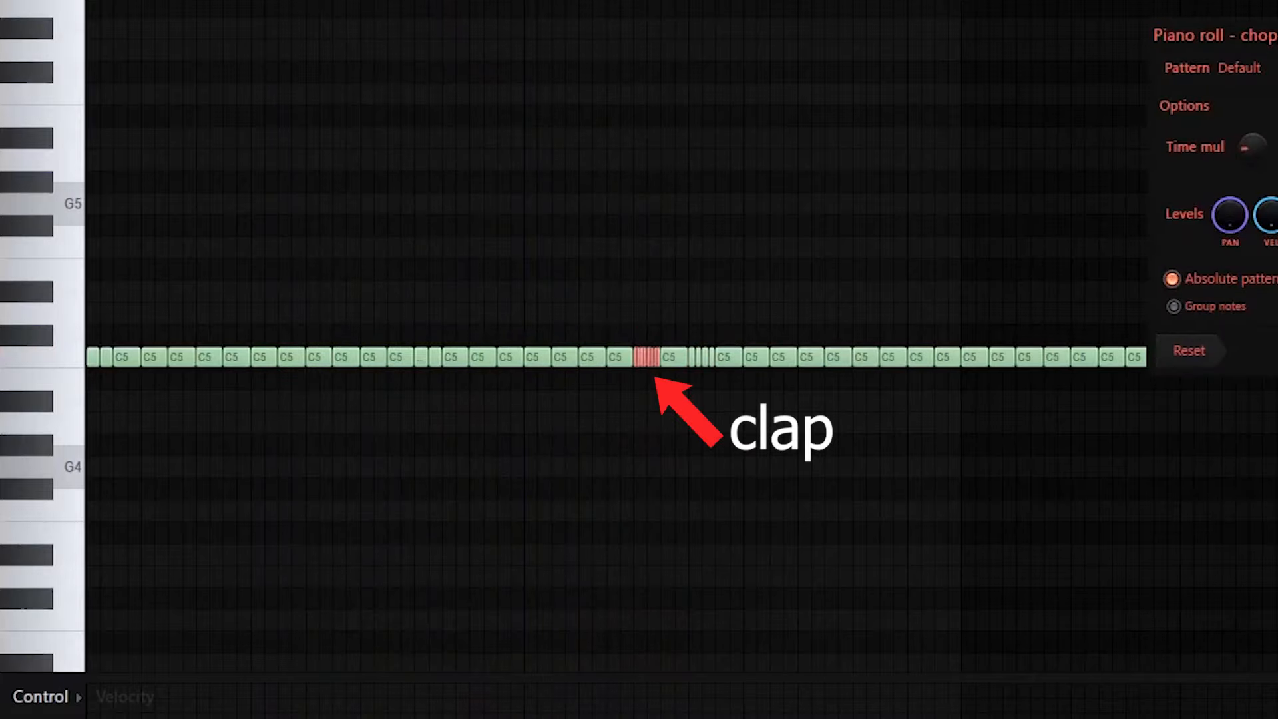
{"action": "key", "text": "space"}
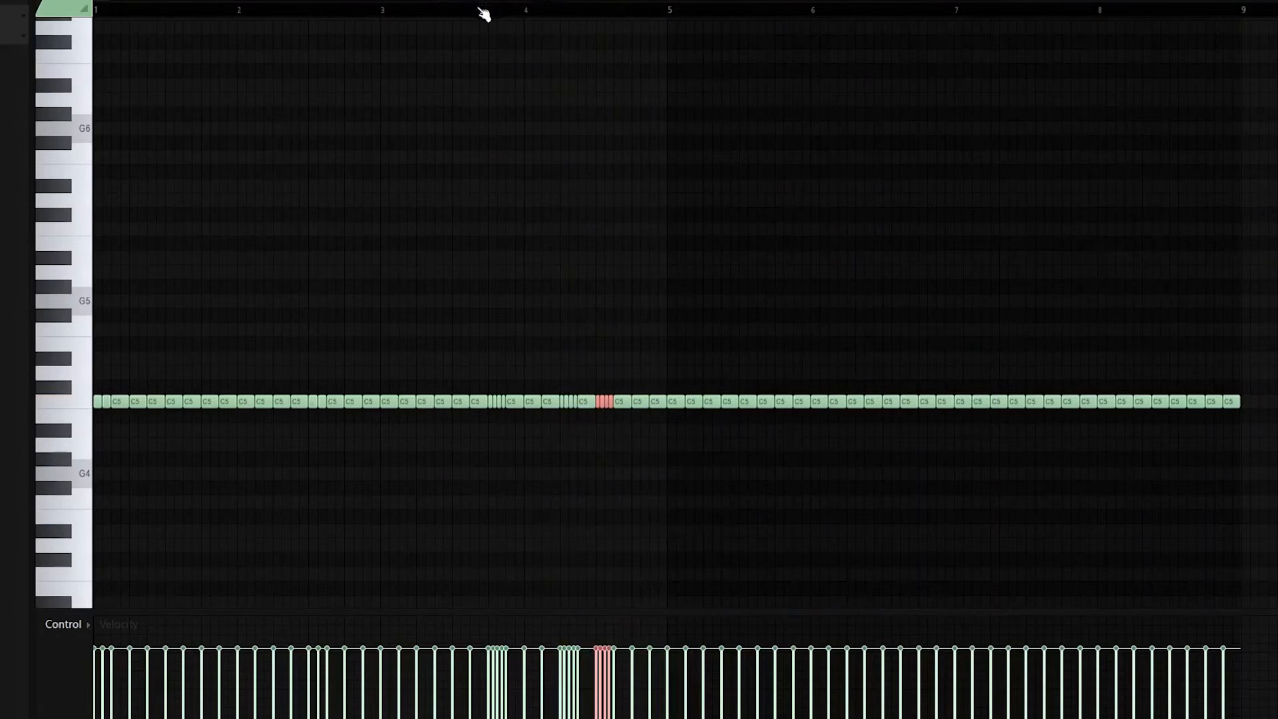
Step: Audition the hat rolls and replace the notes in bars 5 to 8 with a copy of bars 1 to 4
{"action": "key", "text": "space"}
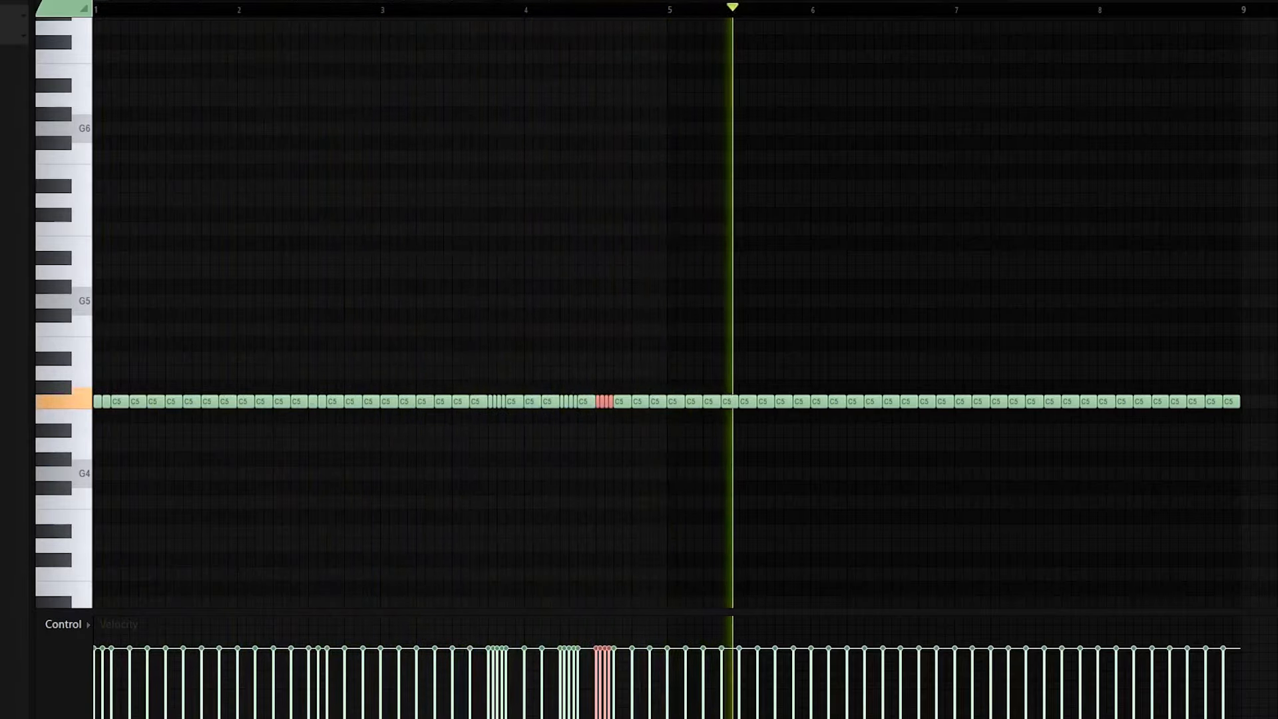
{"action": "key", "text": "space"}
{"action": "left_click_drag", "start_coordinate": [1263, 348], "coordinate": [669, 433]}
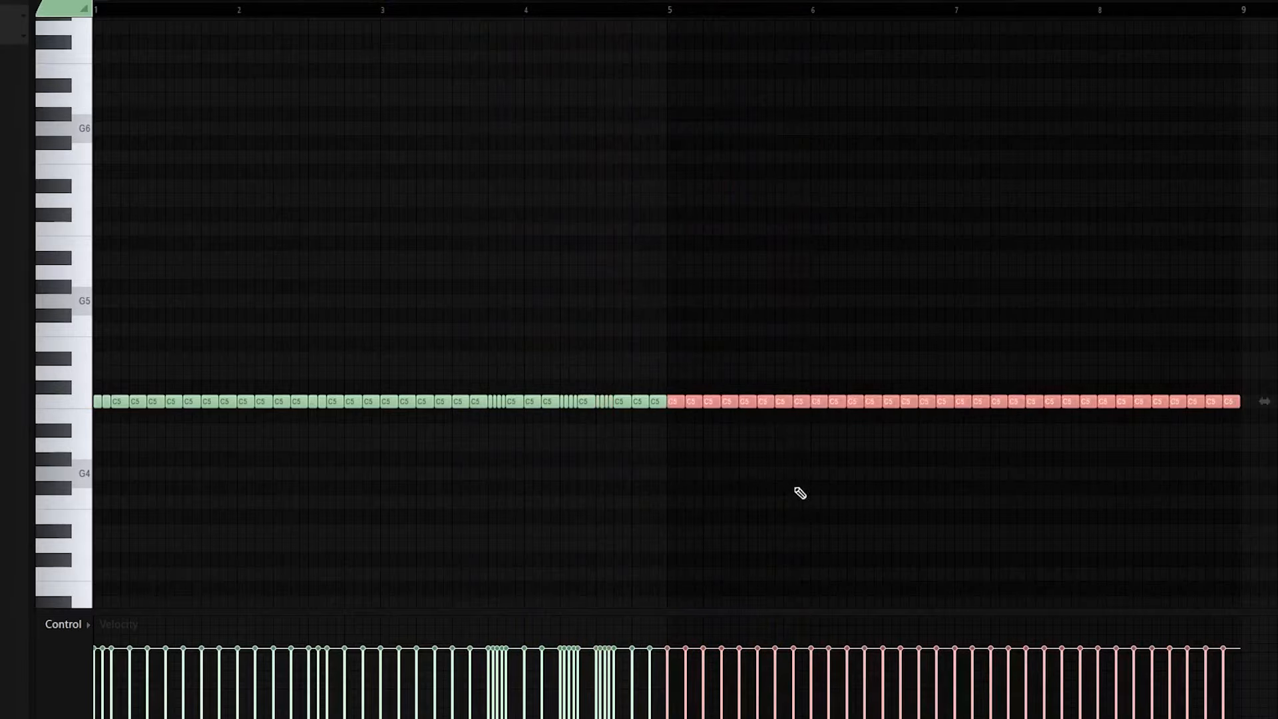
{"action": "key", "text": "Delete"}
{"action": "left_click_drag", "start_coordinate": [741, 325], "coordinate": [132, 426]}
{"action": "left_click_drag", "start_coordinate": [855, 285], "coordinate": [100, 471]}
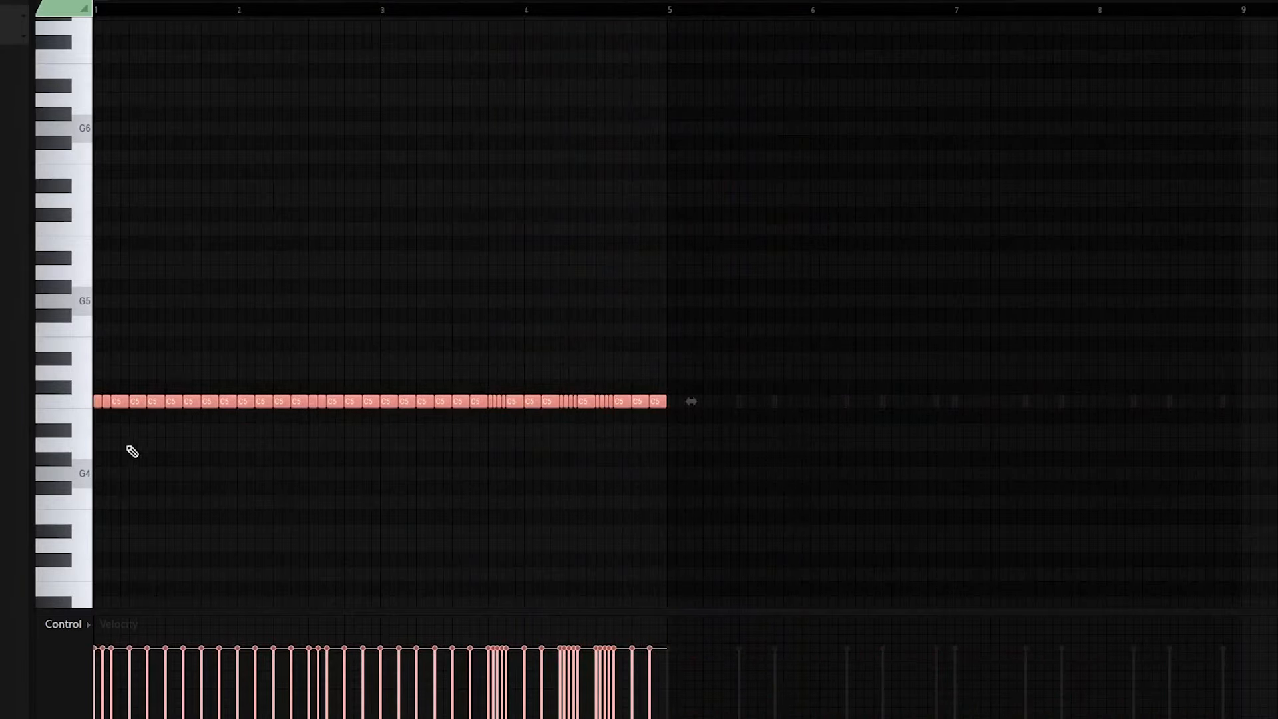
{"action": "left_click_drag", "start_coordinate": [124, 402], "coordinate": [699, 404], "text": "shift"}
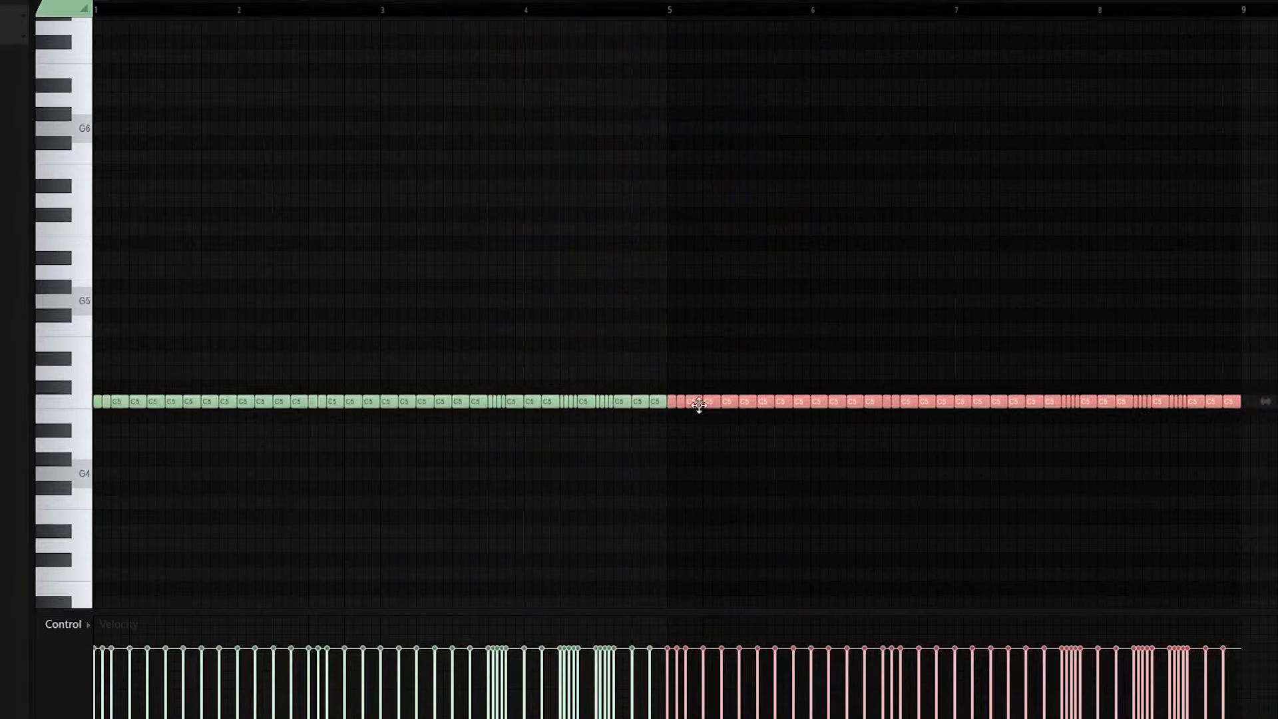
{"action": "left_click", "coordinate": [692, 379], "text": "ctrl"}
{"action": "scroll", "coordinate": [267, 332], "scroll_direction": "down", "scroll_amount": 1}
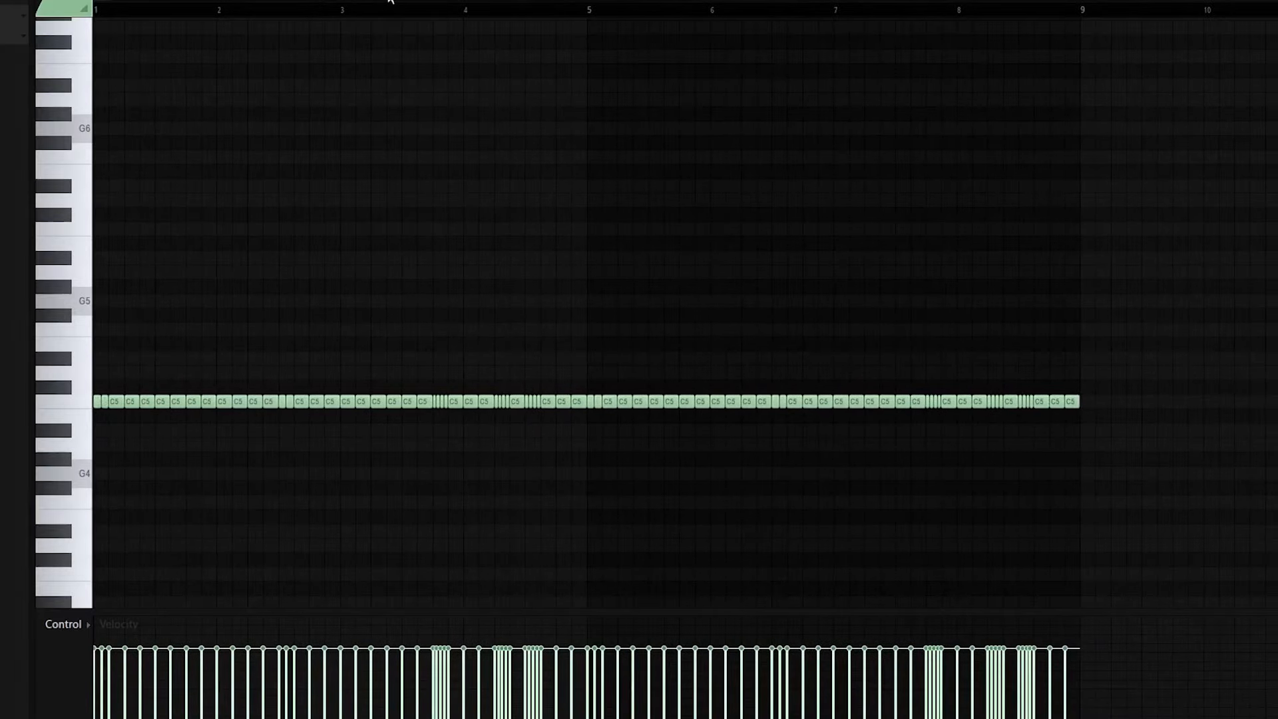
Step: Lower the split notes in bar 2 and the roll late in bar 3 to A#4, pitch bar 4's first roll from A4, and audition
{"action": "scroll", "coordinate": [93, 343], "scroll_direction": "up", "scroll_amount": 2}
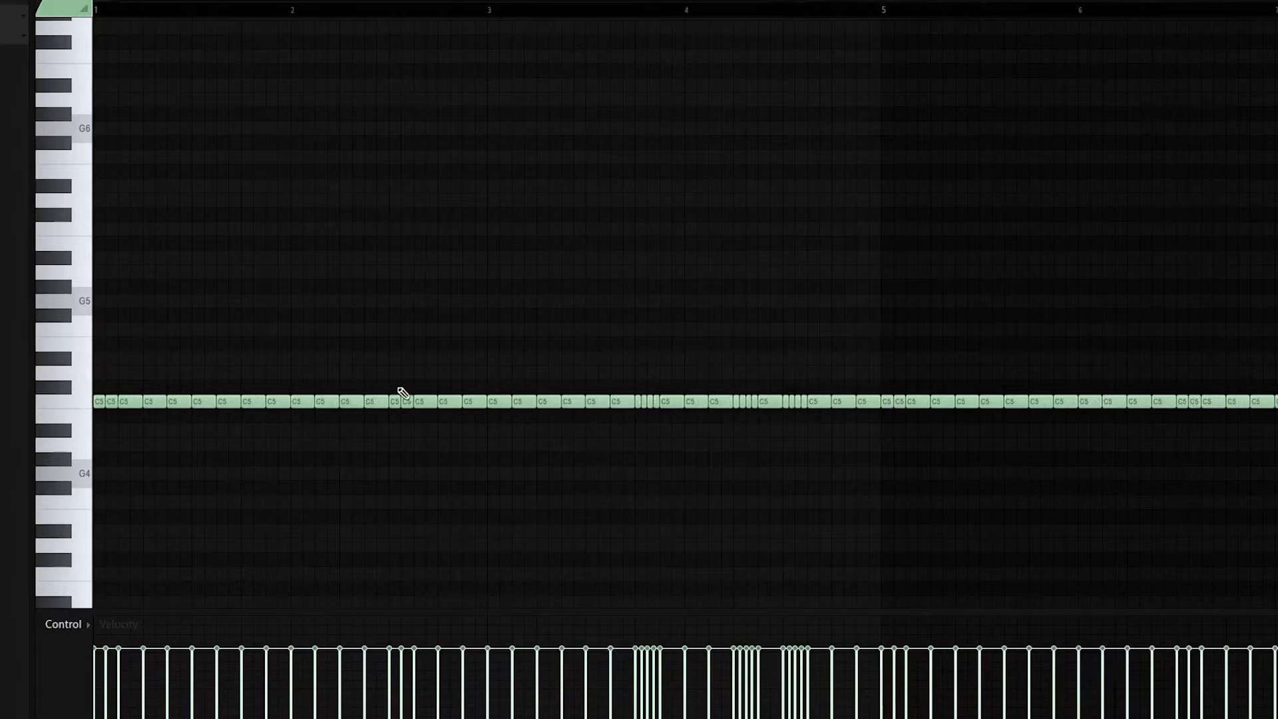
{"action": "left_click_drag", "start_coordinate": [397, 383], "coordinate": [409, 414], "text": "ctrl"}
{"action": "key", "text": "Down"}
{"action": "key", "text": "space"}
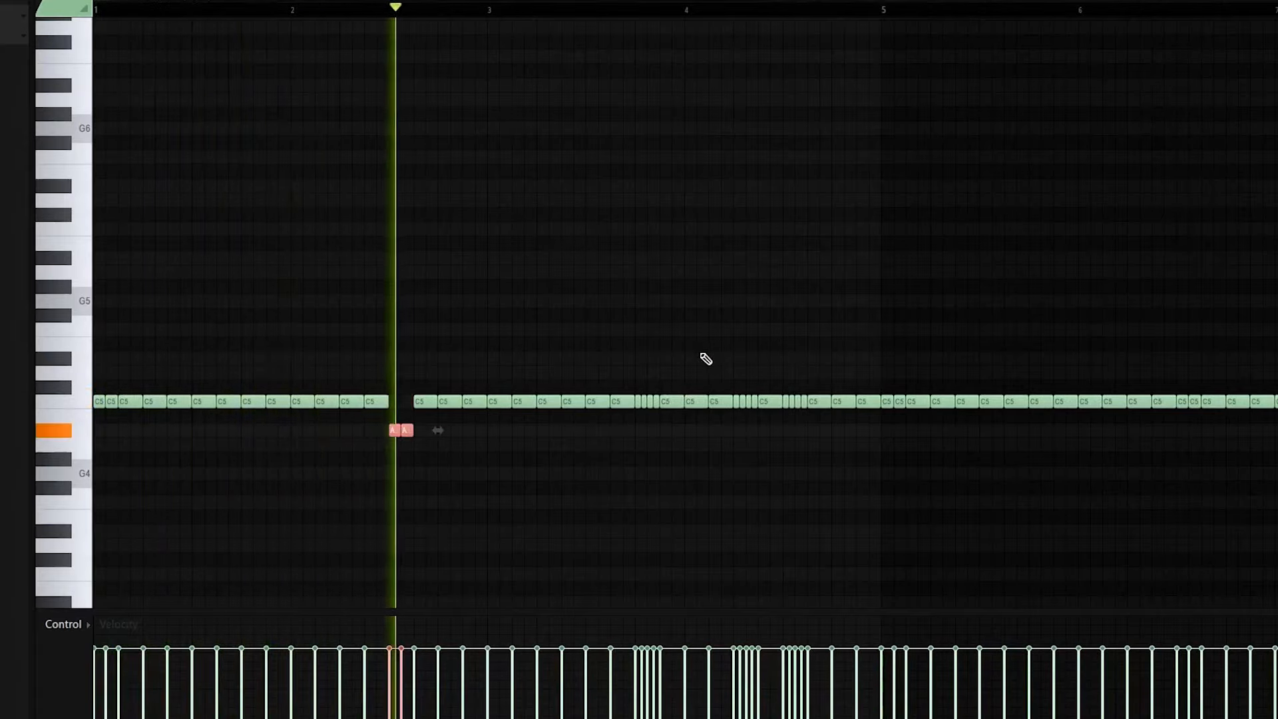
{"action": "key", "text": "space"}
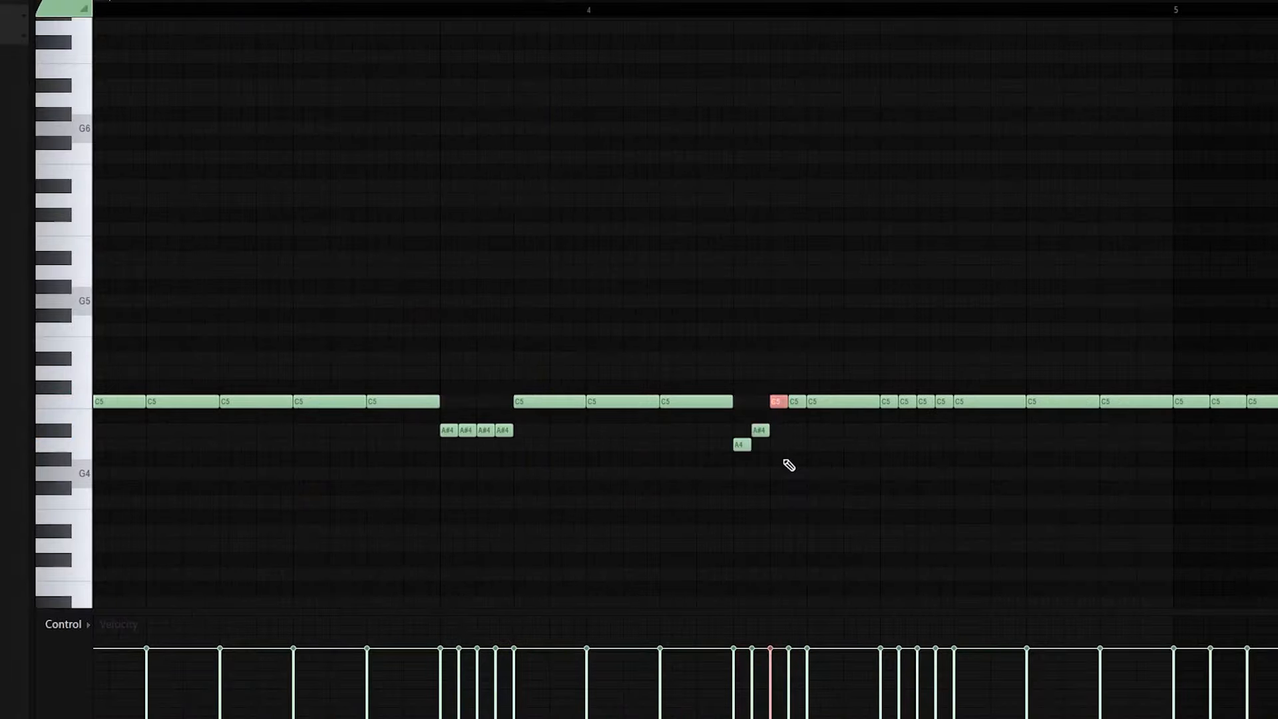
{"action": "scroll", "coordinate": [936, 374], "scroll_direction": "down", "scroll_amount": 6}
{"action": "key", "text": "space"}
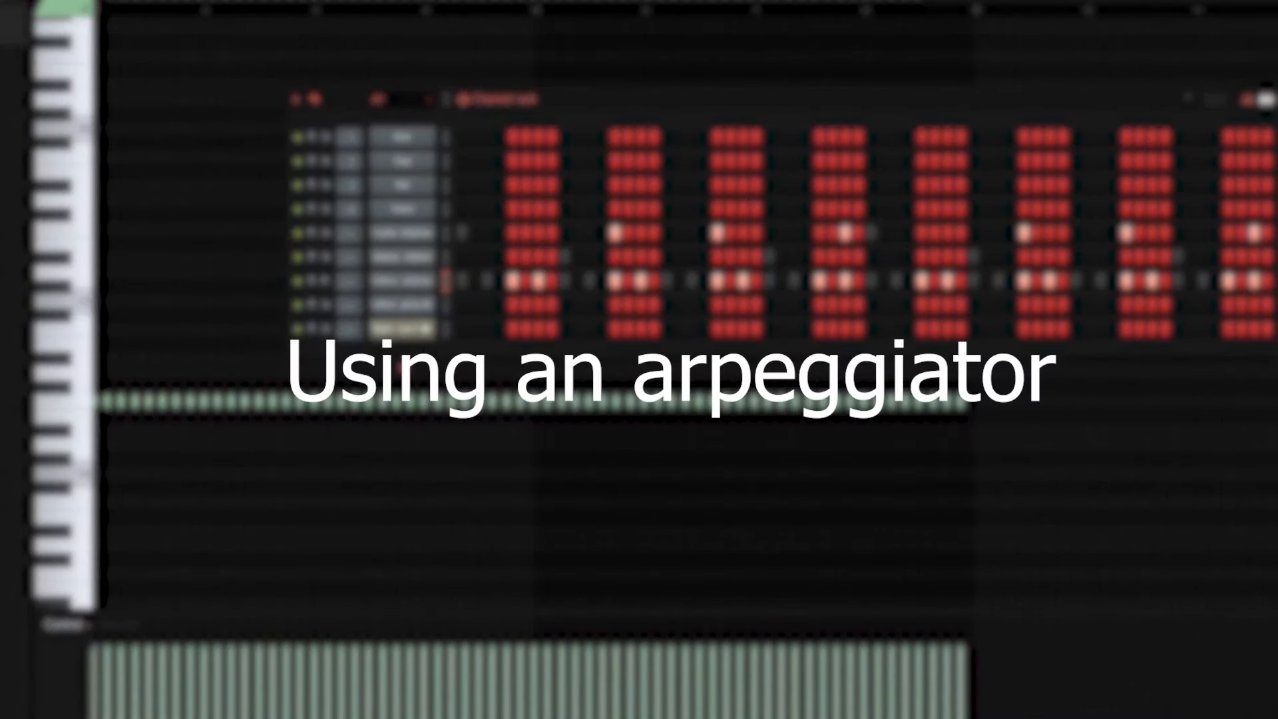
Step: Leave the piano roll and open the second inferno hat's channel settings at the miscellaneous functions with the arpeggiator
{"action": "key", "text": "F7"}
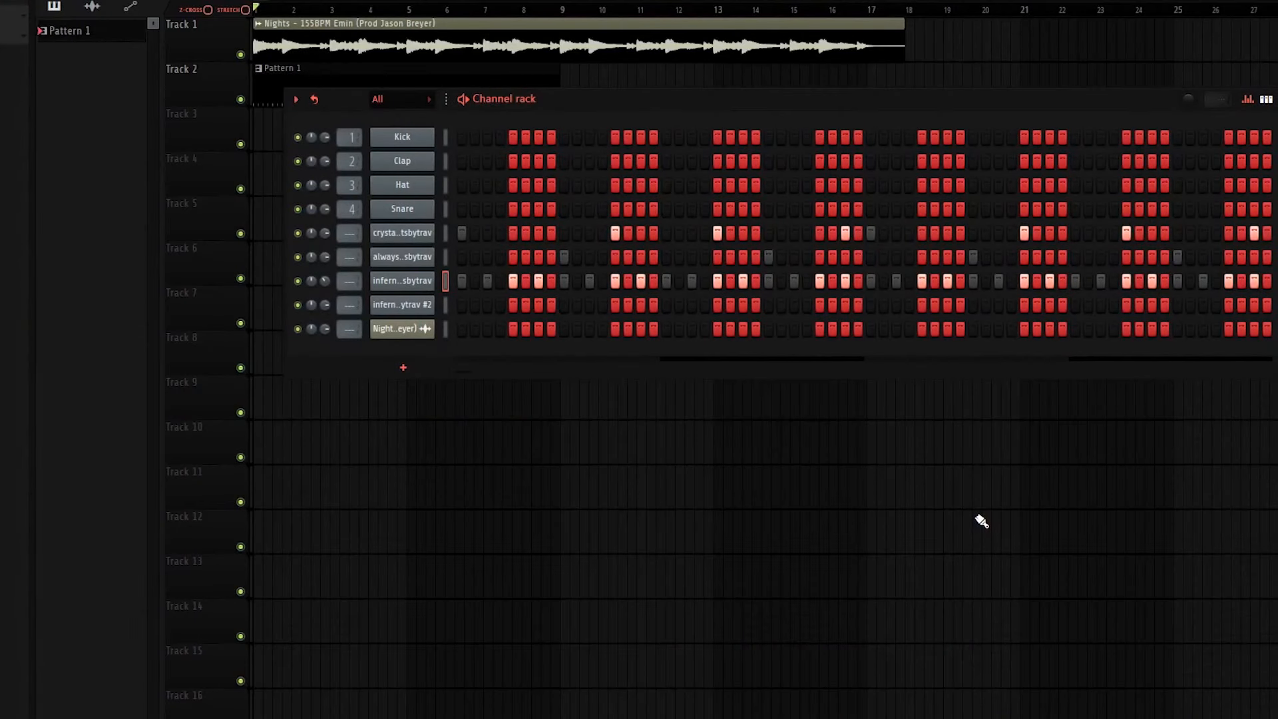
{"action": "left_click", "coordinate": [415, 307]}
{"action": "left_click", "coordinate": [262, 244]}
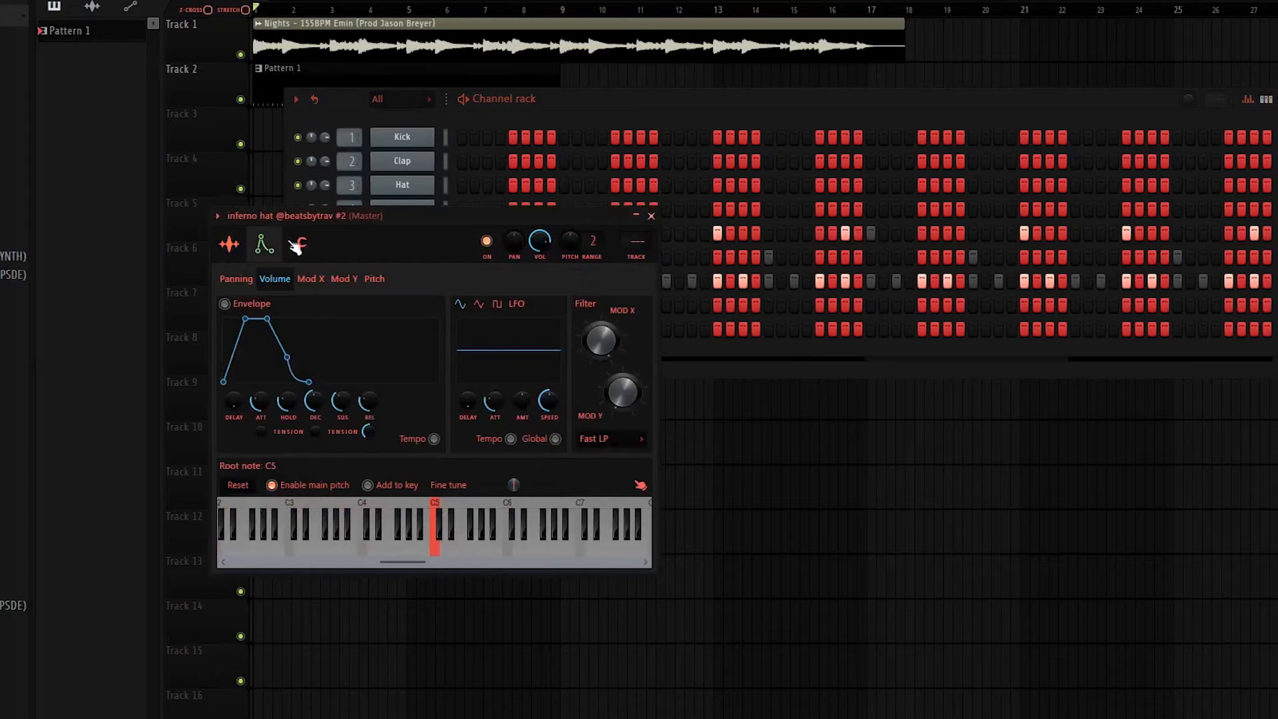
{"action": "left_click", "coordinate": [296, 247]}
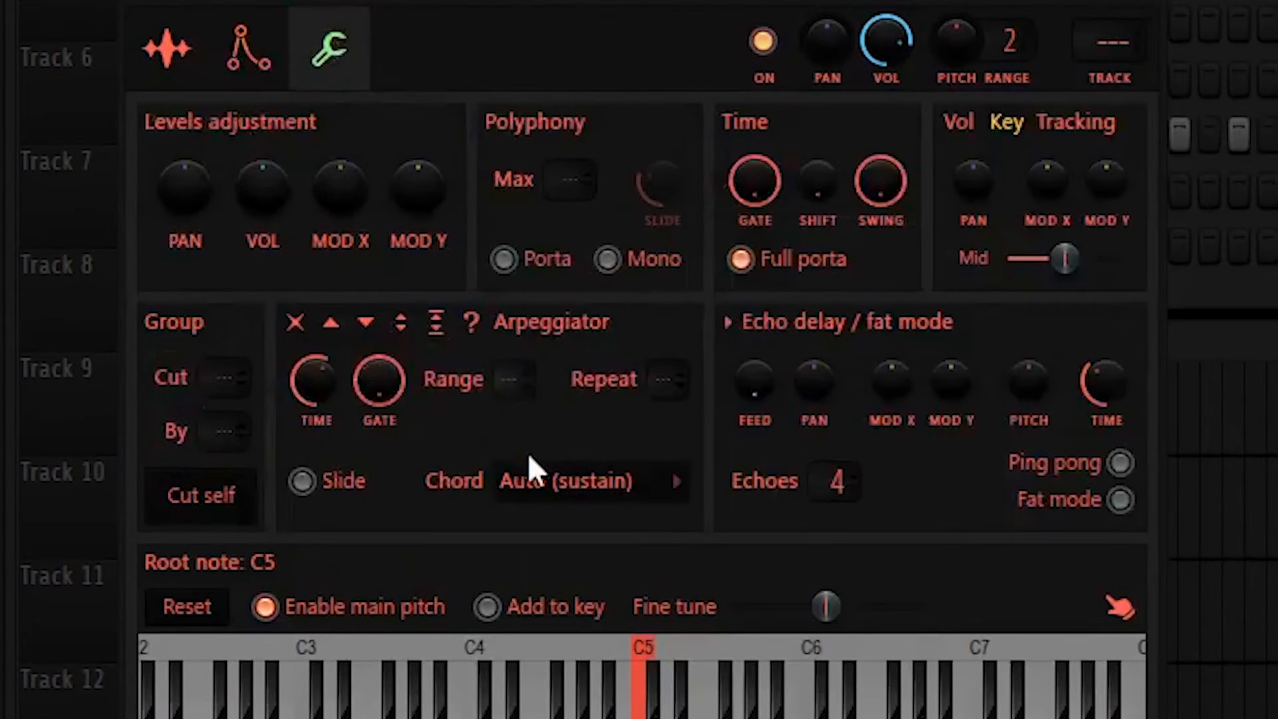
{"action": "scroll", "coordinate": [623, 493], "scroll_direction": "up", "scroll_amount": 1}
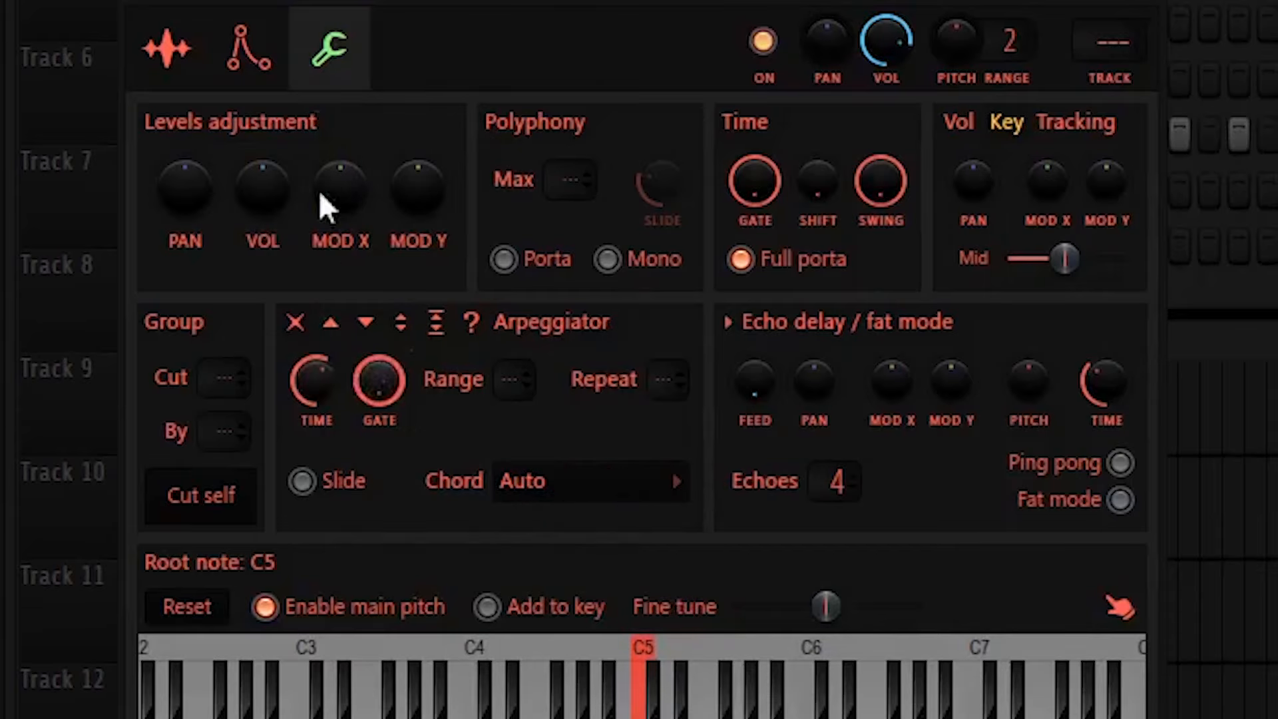
Step: Enable the hat's volume envelope and set attack, decay and sustain to minimum with hold near maximum
{"action": "left_click", "coordinate": [275, 55]}
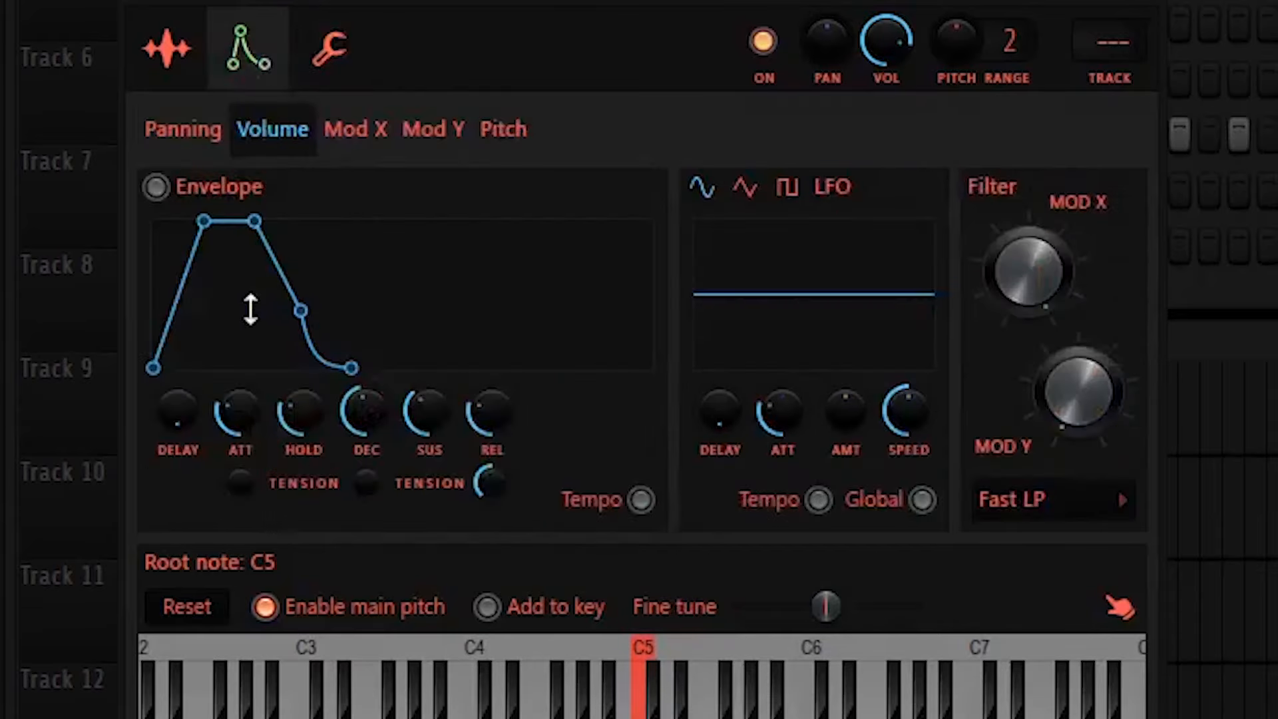
{"action": "left_click_drag", "start_coordinate": [242, 414], "coordinate": [242, 480]}
{"action": "left_click_drag", "start_coordinate": [301, 414], "coordinate": [301, 346]}
{"action": "left_click_drag", "start_coordinate": [364, 414], "coordinate": [365, 486]}
{"action": "left_click_drag", "start_coordinate": [429, 414], "coordinate": [429, 480]}
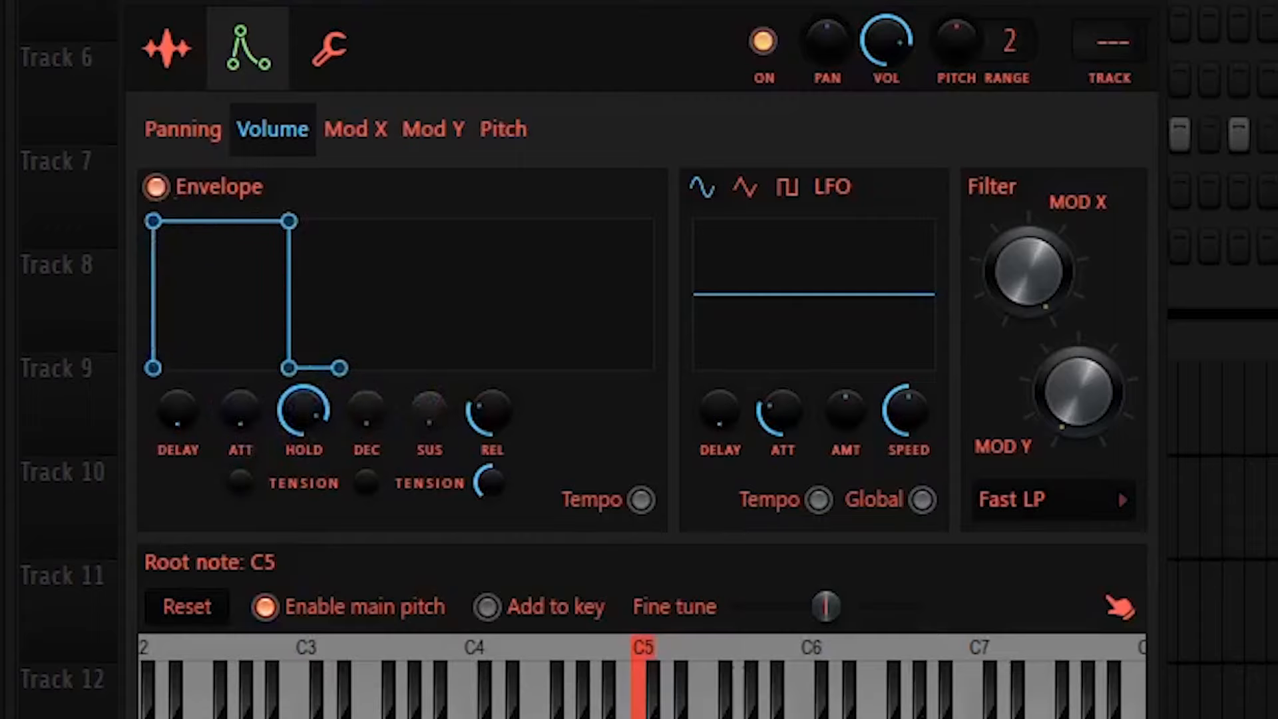
{"action": "left_click_drag", "start_coordinate": [325, 414], "coordinate": [325, 400]}
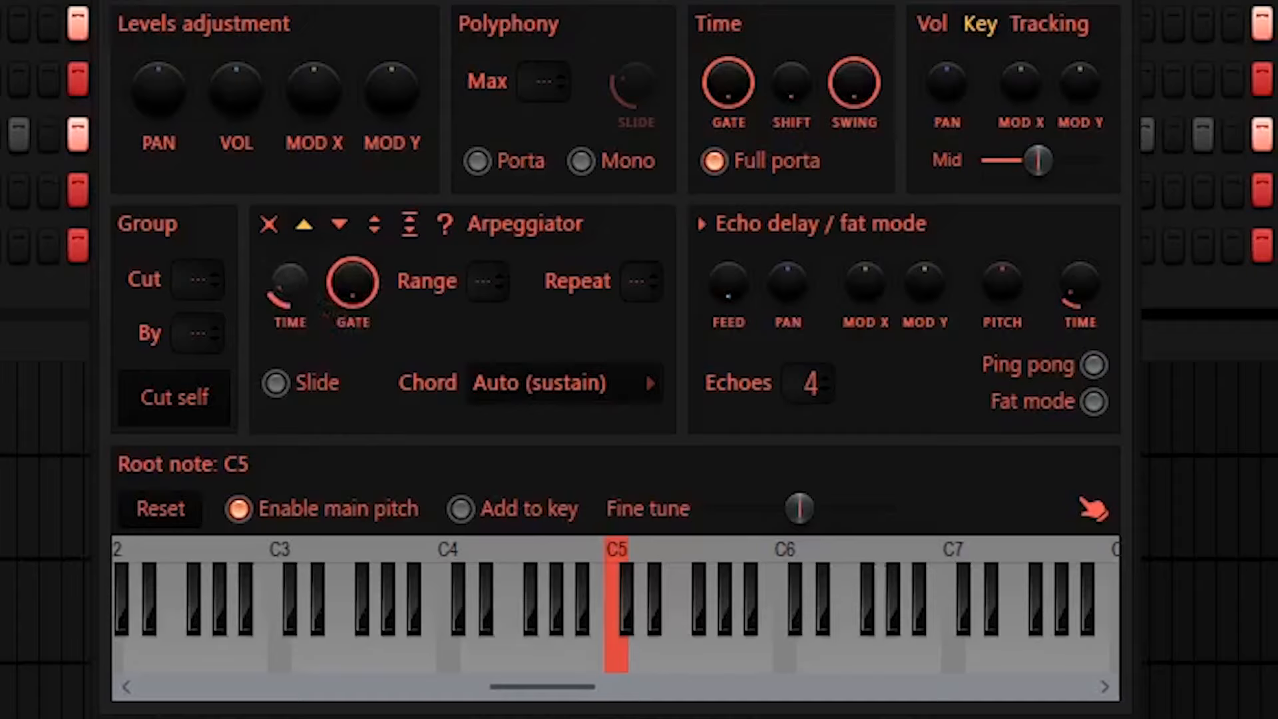
Step: Try different times for the hat's upward arpeggiator, ending at the shortest, and audition each around C5
{"action": "left_click_drag", "start_coordinate": [287, 298], "coordinate": [287, 276]}
{"action": "left_click", "coordinate": [610, 641]}
{"action": "left_click_drag", "start_coordinate": [286, 297], "coordinate": [286, 314]}
{"action": "left_click", "coordinate": [622, 649]}
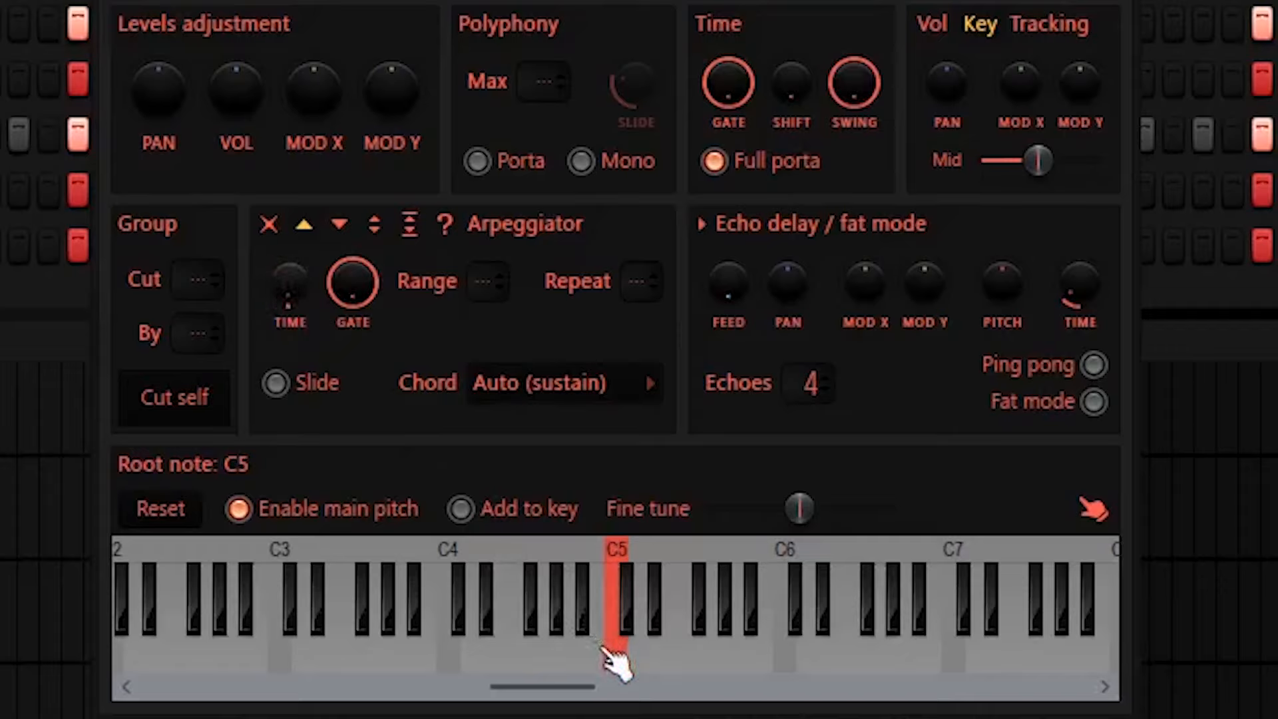